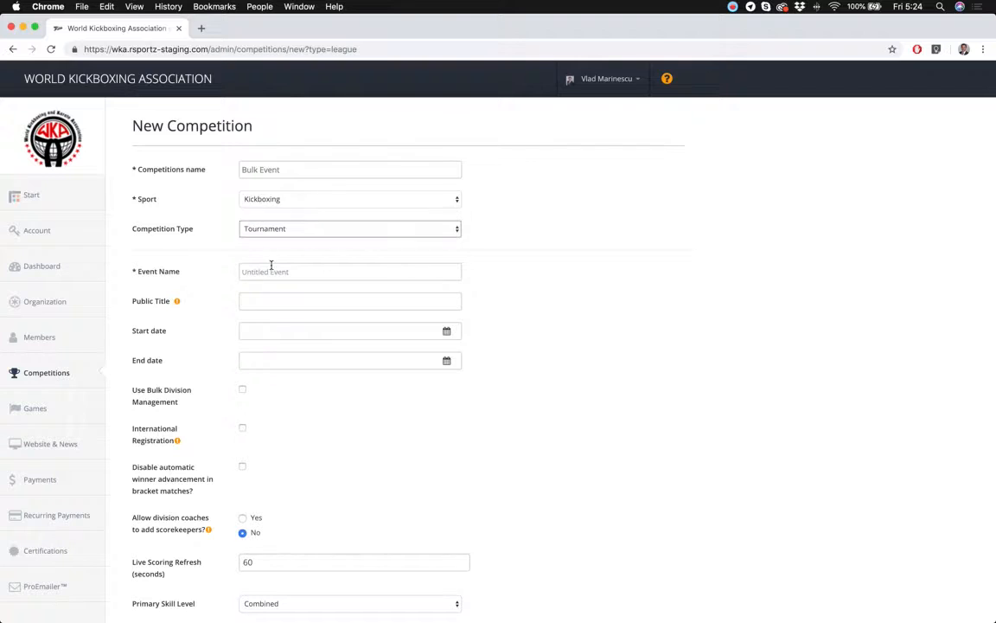
# Name the new tournament's event Bulk Event and set its start date to Feb 13, 2019.
pyautogui.scroll(-2, 211, 311)
pyautogui.scroll(-2, 210, 311)
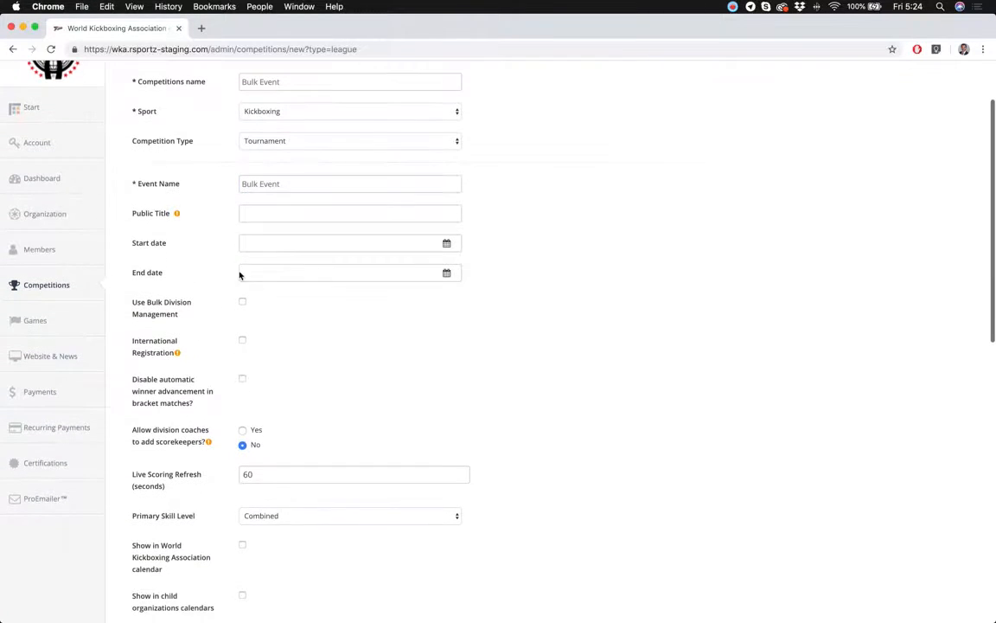
pyautogui.click(269, 245)
pyautogui.click(314, 342)
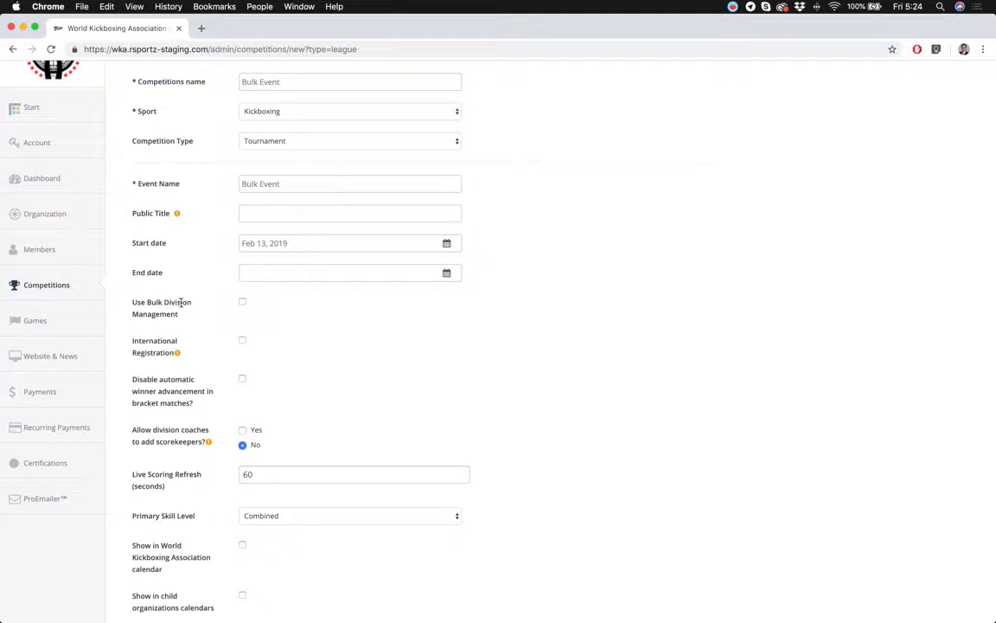
# Enable Use Bulk Division Management for the new competition and save it.
pyautogui.click(242, 302)
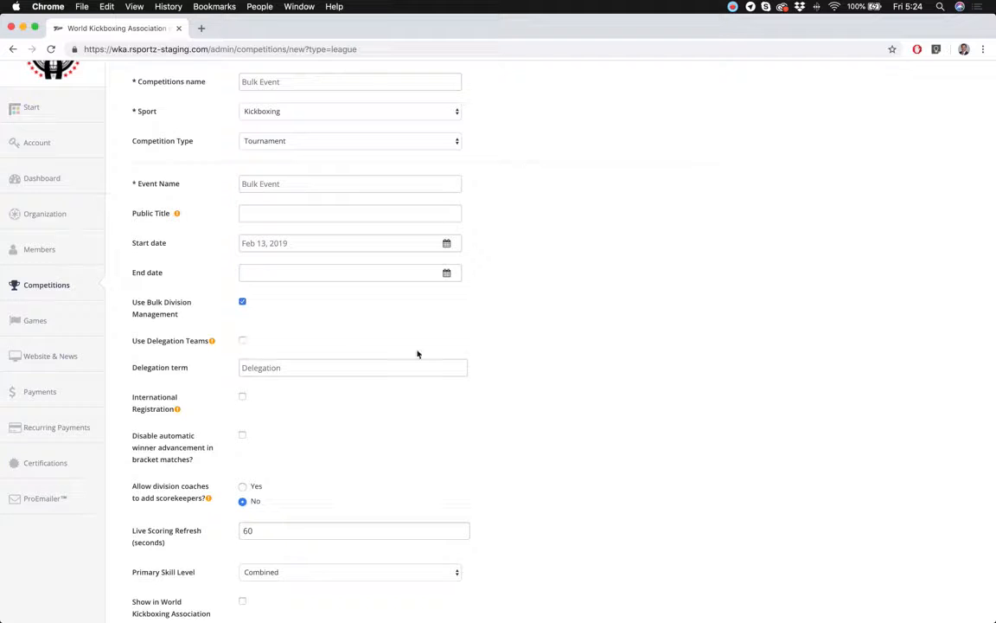
pyautogui.scroll(-15, 417, 351)
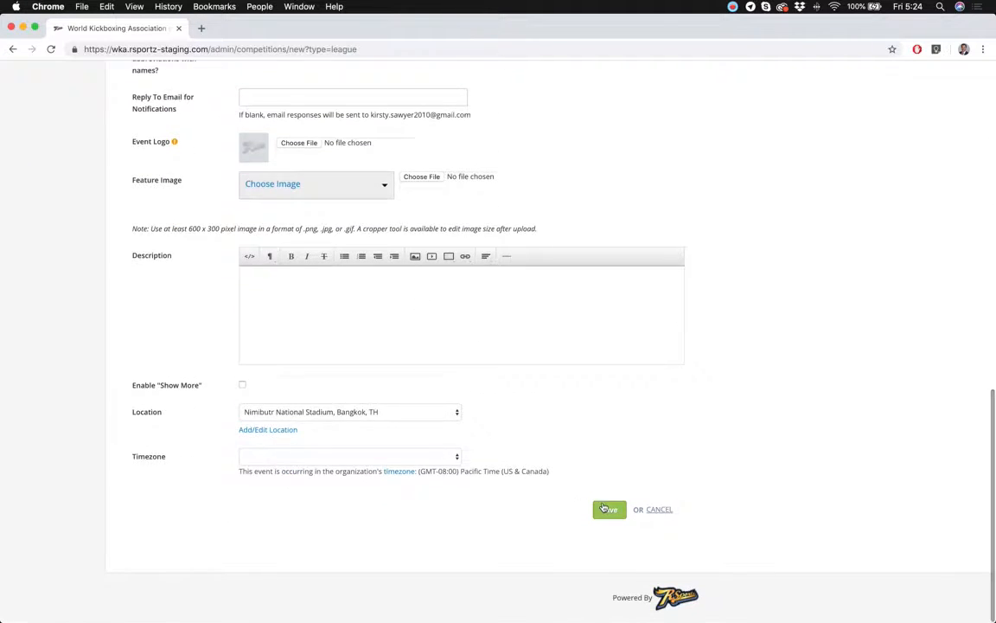
pyautogui.click(602, 507)
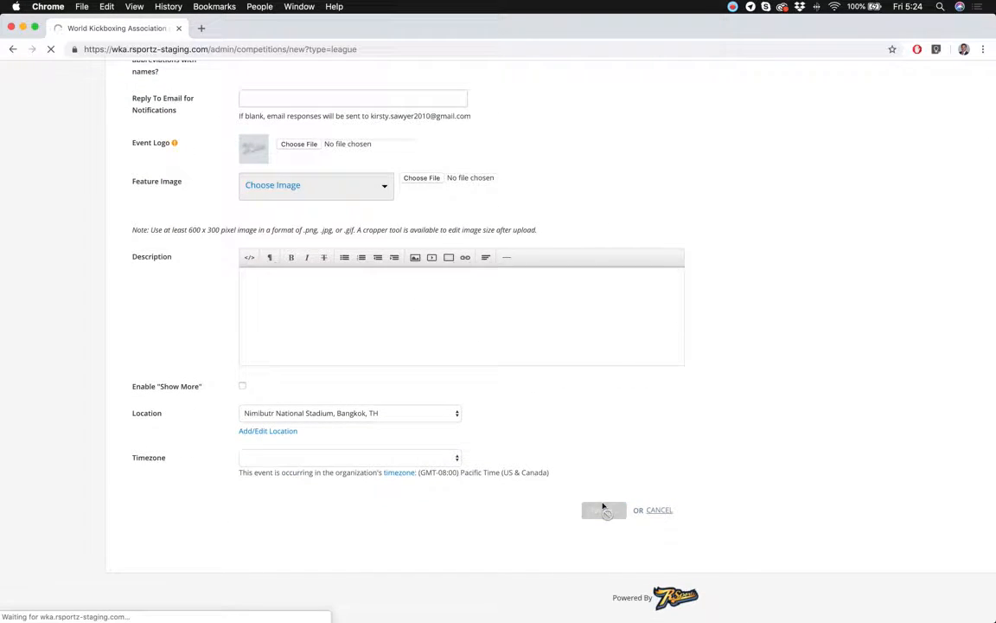
# Open the Configuration & Setup page of the Bulk Event tournament.
pyautogui.scroll(-2, 289, 226)
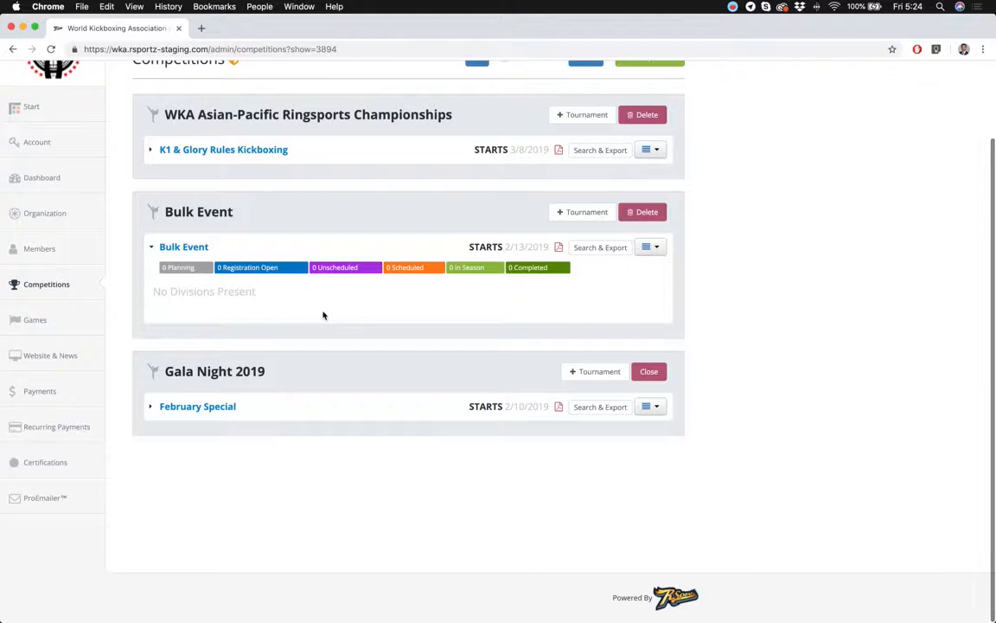
pyautogui.click(654, 248)
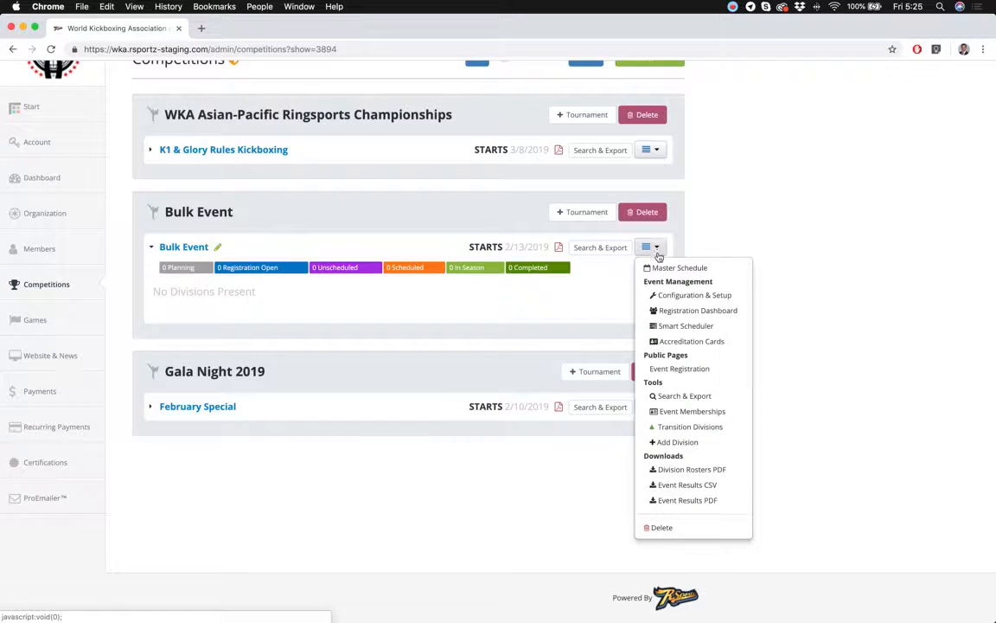
pyautogui.click(692, 296)
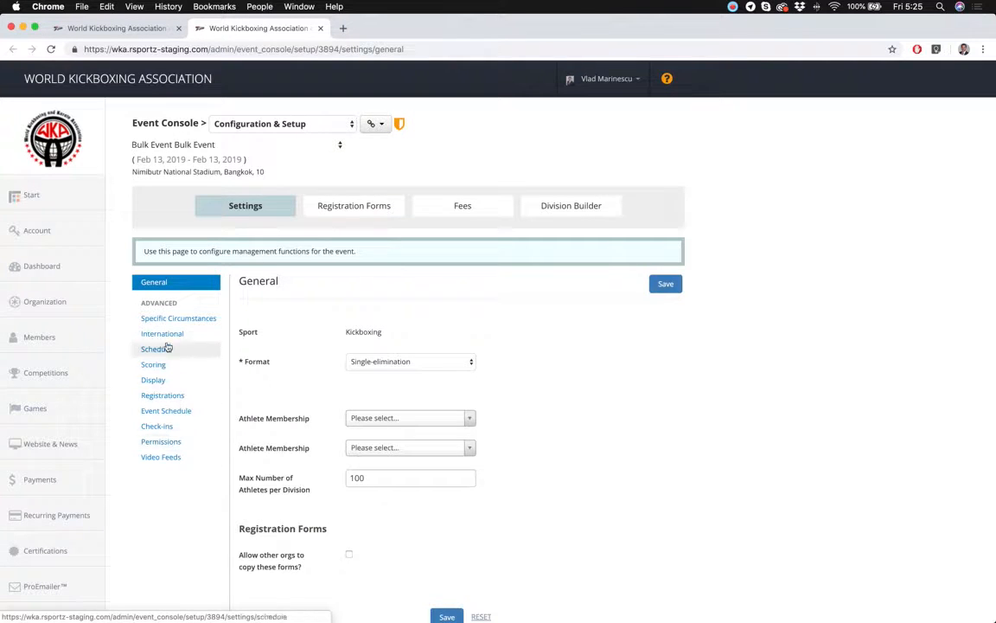
# Choose Adult Membership (WKA) and Youth Membership (WKA) for the two athlete membership settings.
pyautogui.click(378, 418)
pyautogui.click(383, 469)
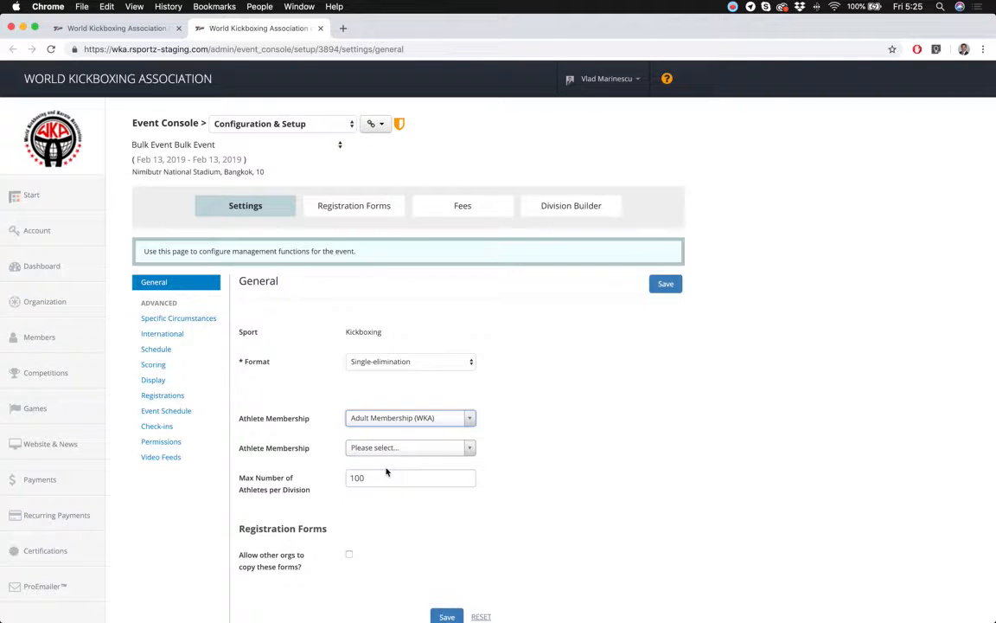
pyautogui.click(377, 448)
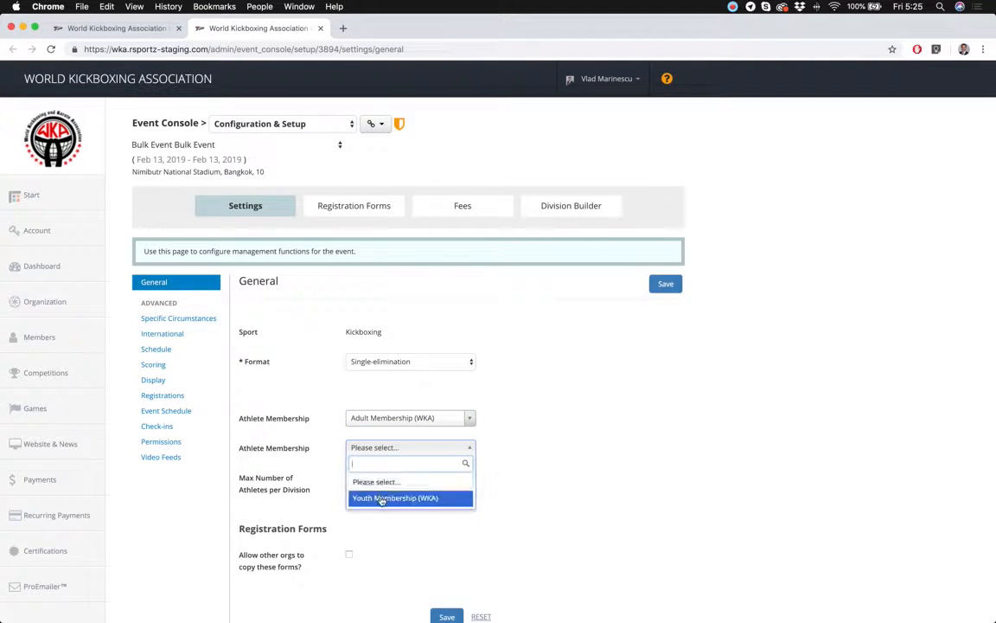
pyautogui.click(382, 498)
# Review the adult registration form preview for the event.
pyautogui.click(356, 211)
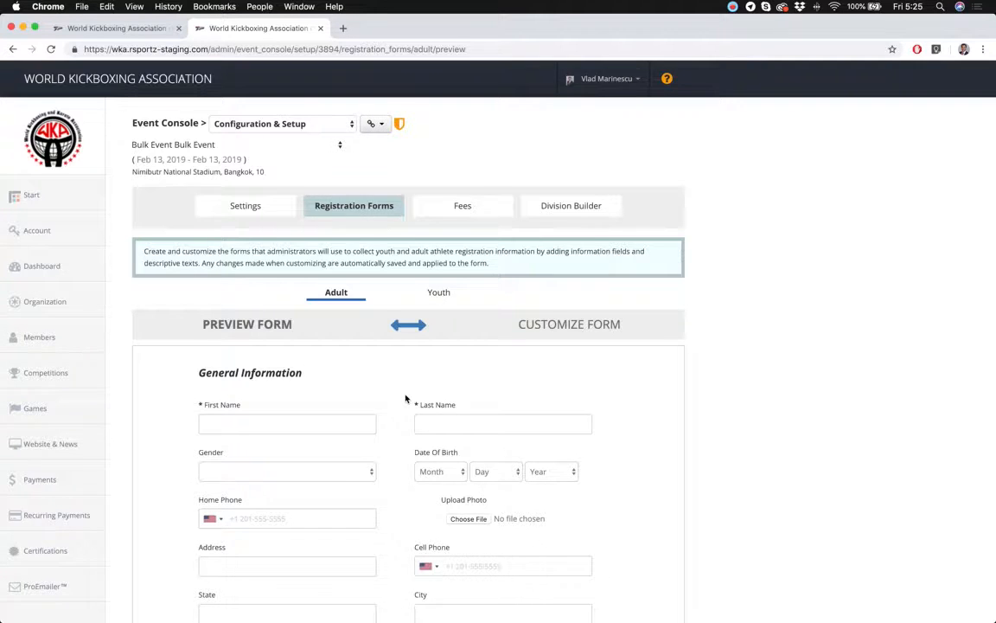
pyautogui.scroll(-5, 406, 398)
pyautogui.scroll(5, 404, 400)
# In the event's fees, set the Youth registration fee option to Early Bird and review its price shifts.
pyautogui.click(480, 209)
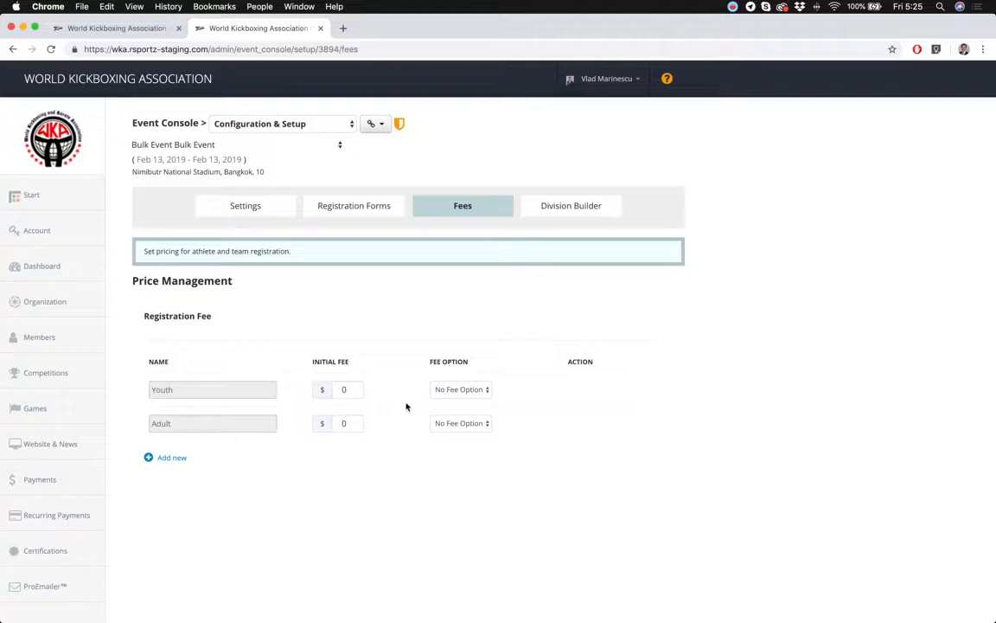
pyautogui.click(456, 394)
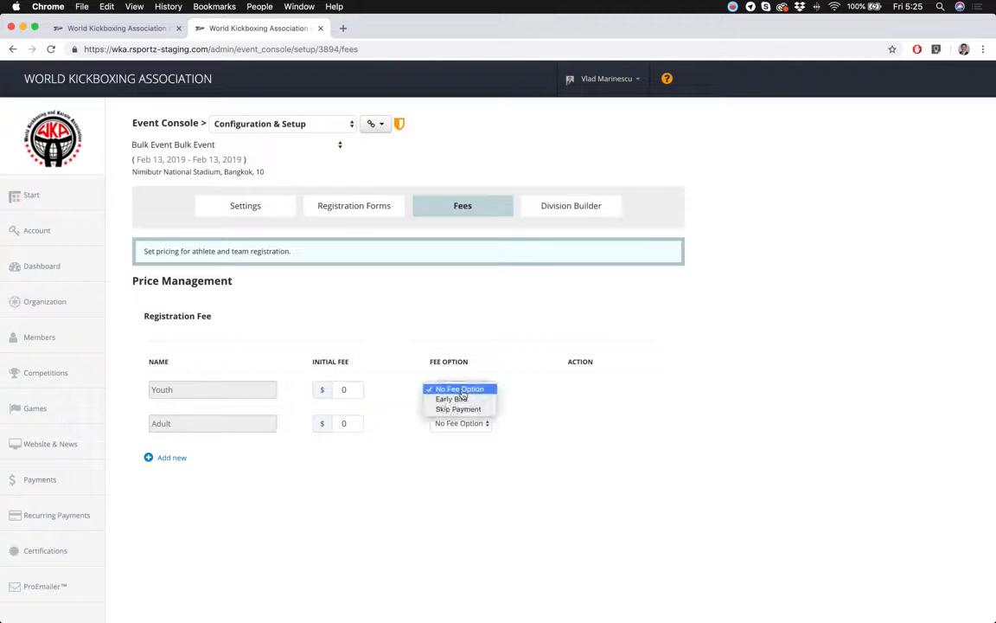
pyautogui.click(458, 408)
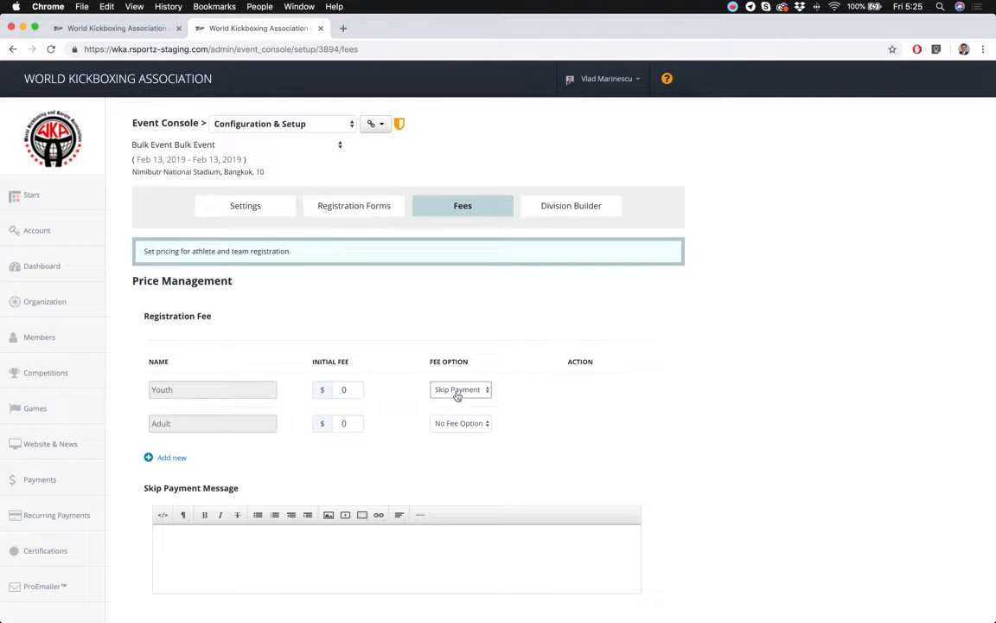
pyautogui.click(456, 390)
pyautogui.click(453, 379)
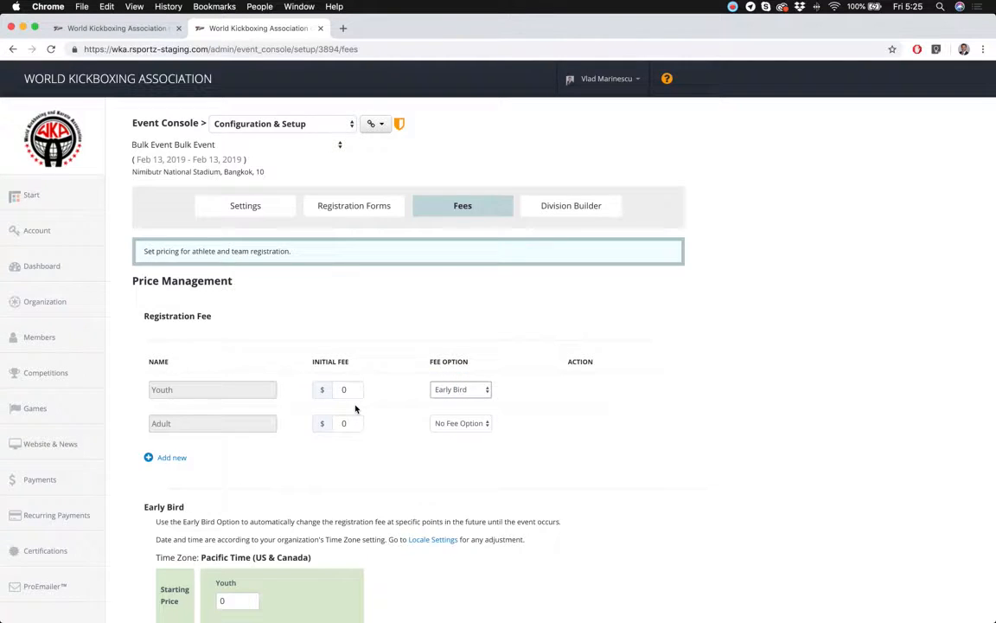
pyautogui.scroll(-3, 355, 408)
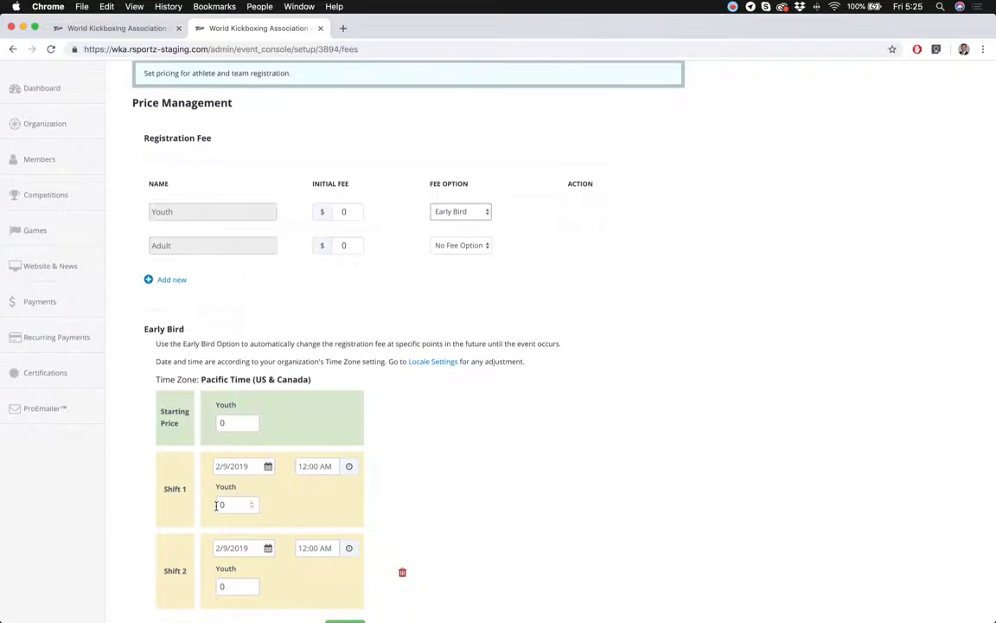
pyautogui.scroll(-2, 214, 509)
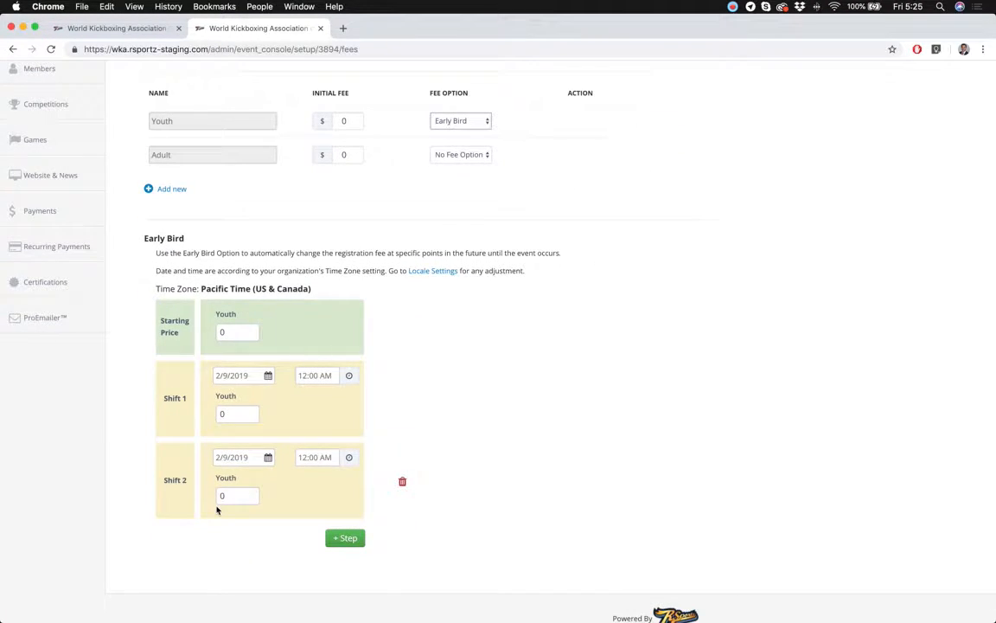
pyautogui.scroll(5, 216, 510)
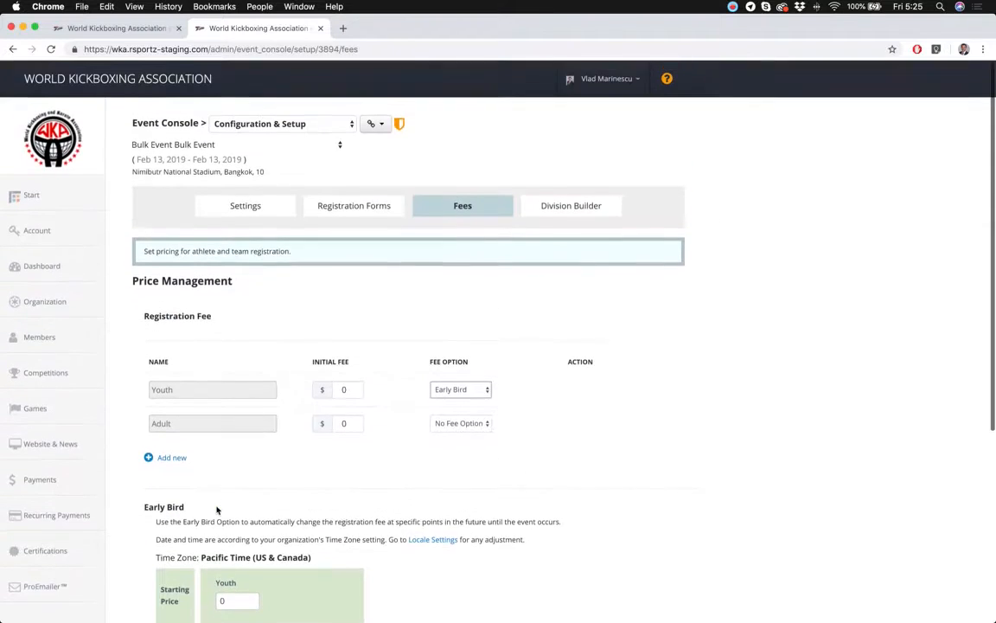
# Open the bulk division builder for the event and check which existing events' configuration can be copied.
pyautogui.click(587, 204)
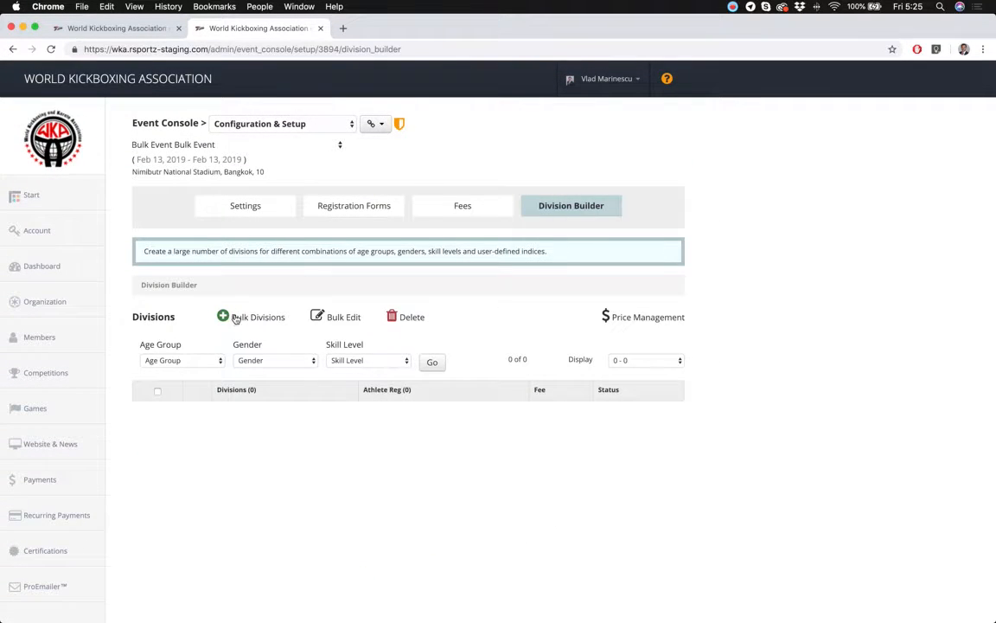
pyautogui.click(225, 318)
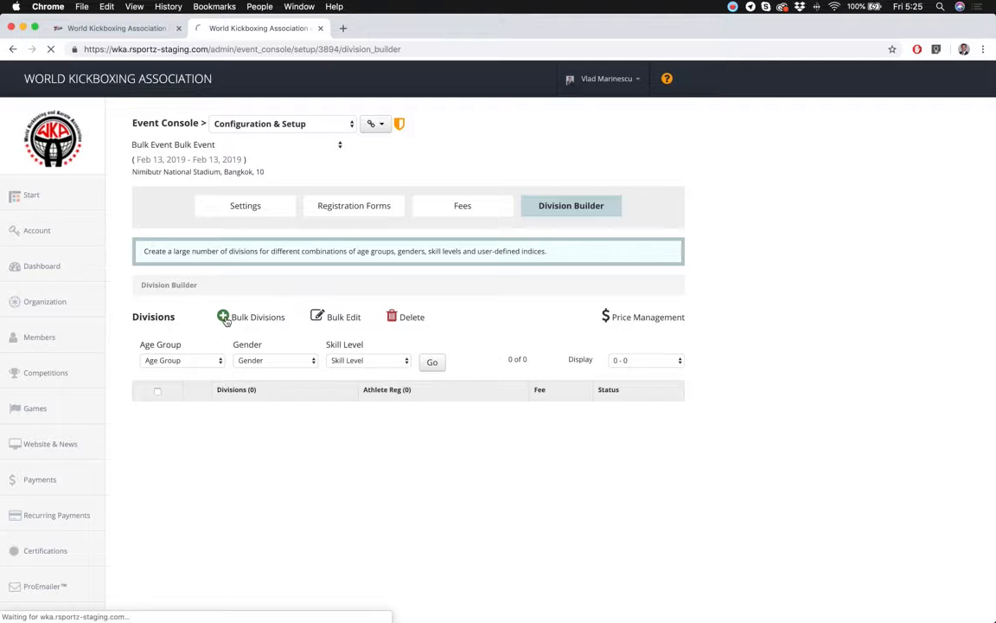
pyautogui.scroll(-5, 225, 320)
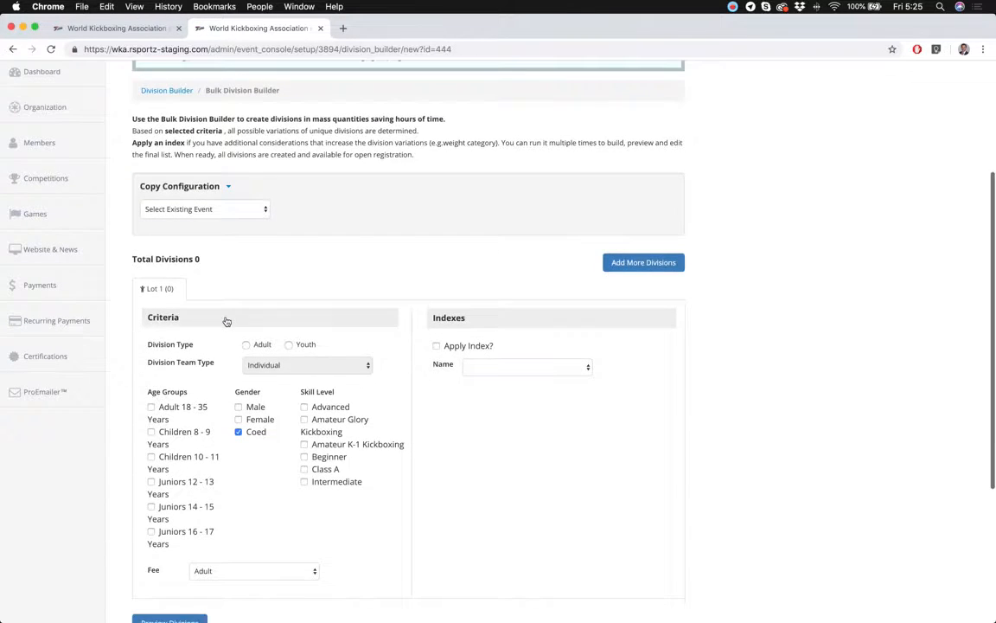
pyautogui.click(220, 212)
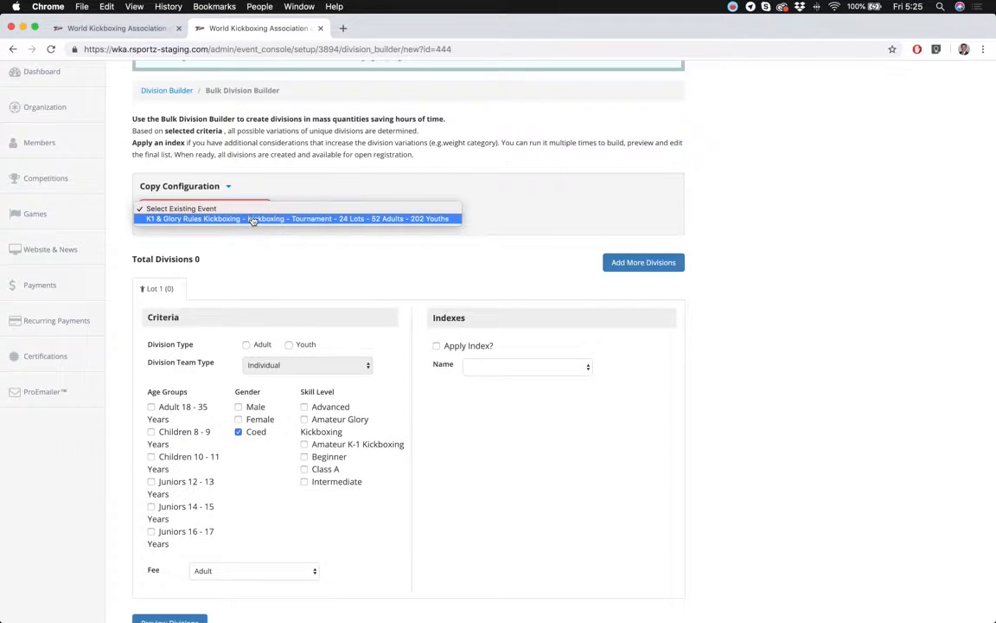
pyautogui.click(384, 262)
pyautogui.click(229, 276)
# Clear the Coed gender and select the Children 8 - 9 Years age group for Lot 1.
pyautogui.scroll(-2, 229, 275)
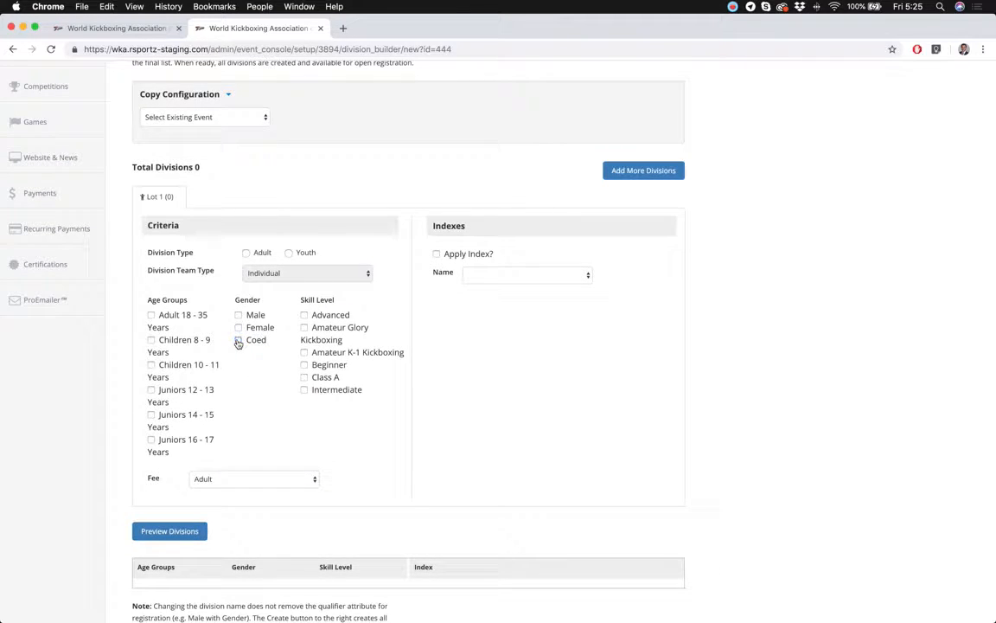
pyautogui.click(152, 339)
pyautogui.scroll(5, 301, 390)
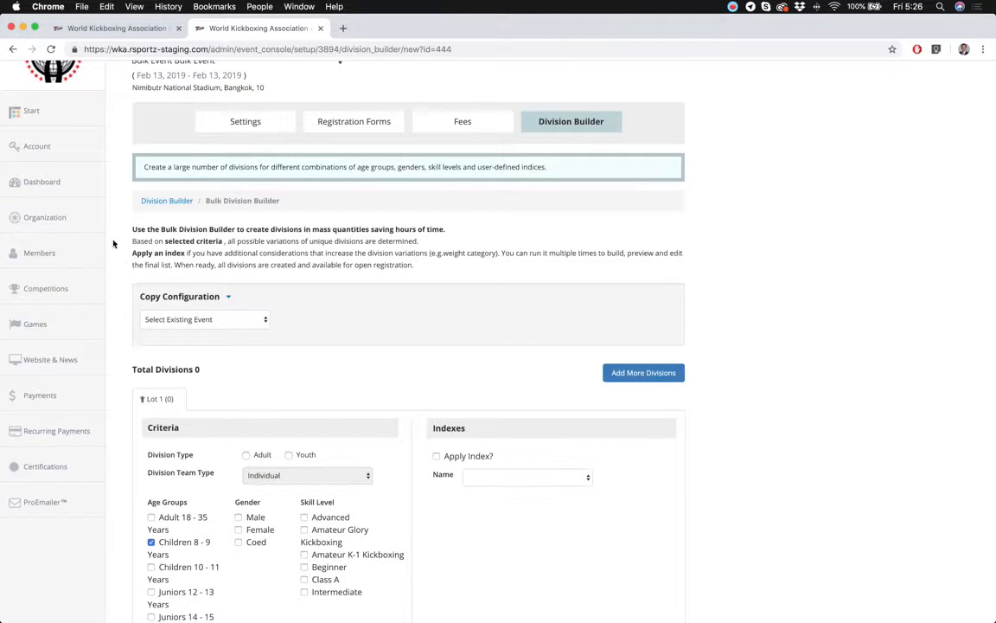
pyautogui.moveTo(64, 216)
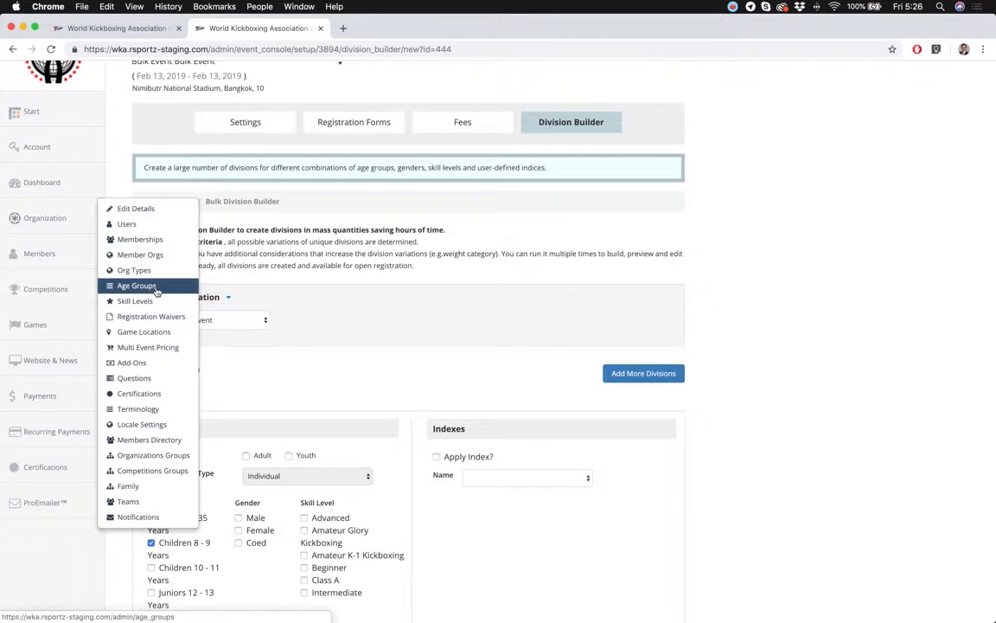
pyautogui.scroll(-5, 334, 392)
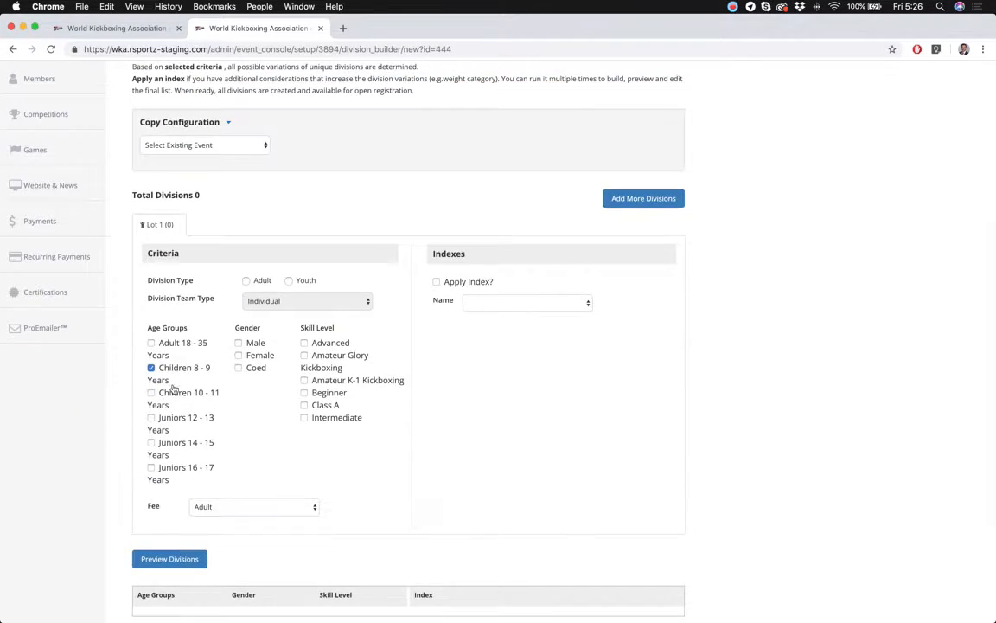
# Include Male and Female genders in Lot 1, with division type Youth and fee Youth (Early Bird).
pyautogui.click(237, 342)
pyautogui.click(238, 355)
pyautogui.click(288, 280)
pyautogui.click(211, 515)
pyautogui.click(215, 521)
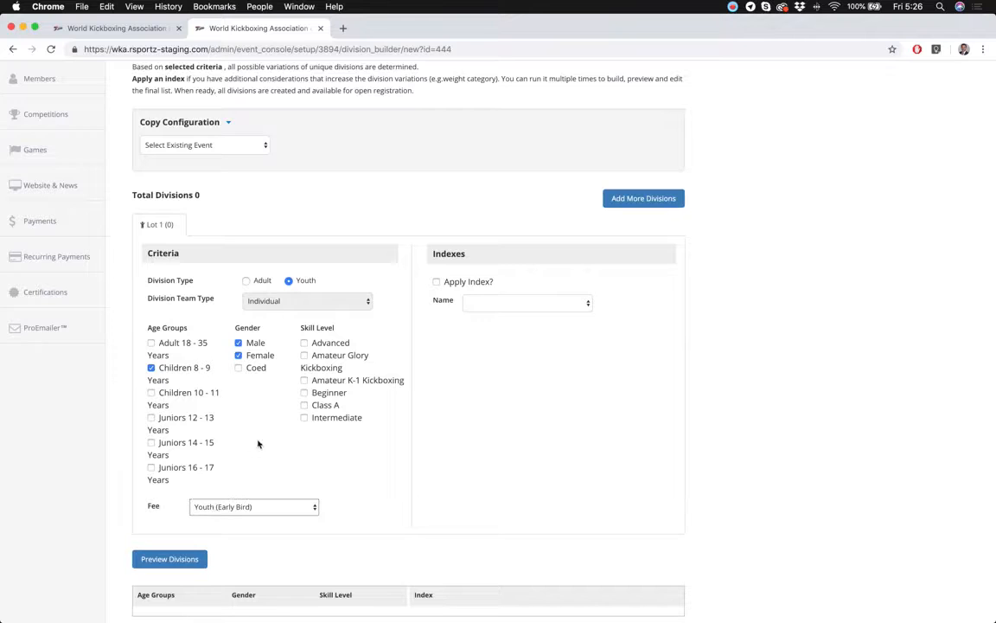
# Select the Advanced, Beginner and Intermediate skill levels for Lot 1.
pyautogui.click(304, 343)
pyautogui.click(304, 393)
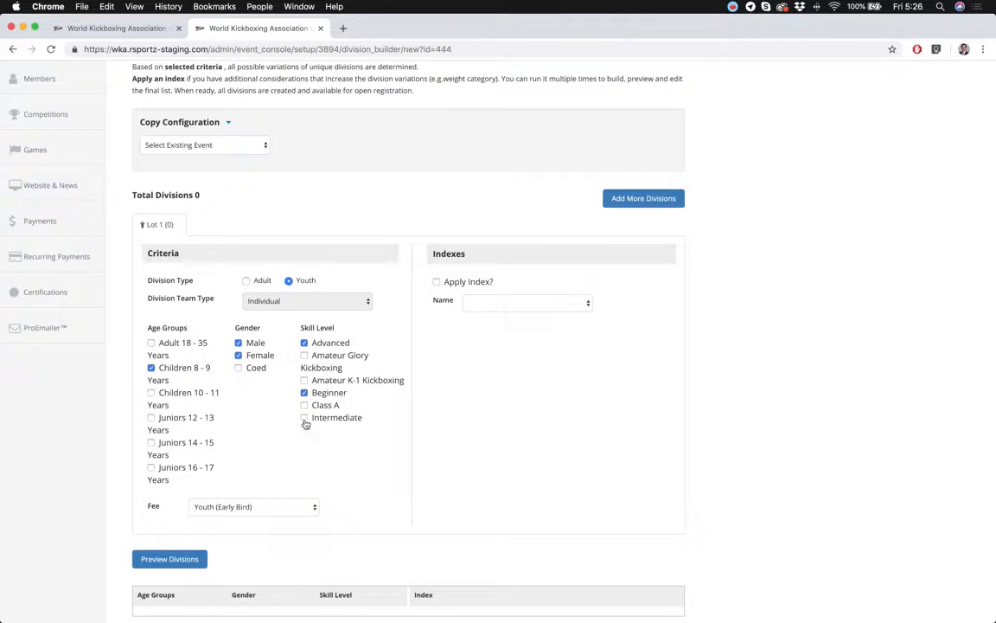
pyautogui.click(304, 419)
# Apply the Amateur K1 Female 8-9 years index to Lot 1.
pyautogui.click(439, 281)
pyautogui.click(480, 301)
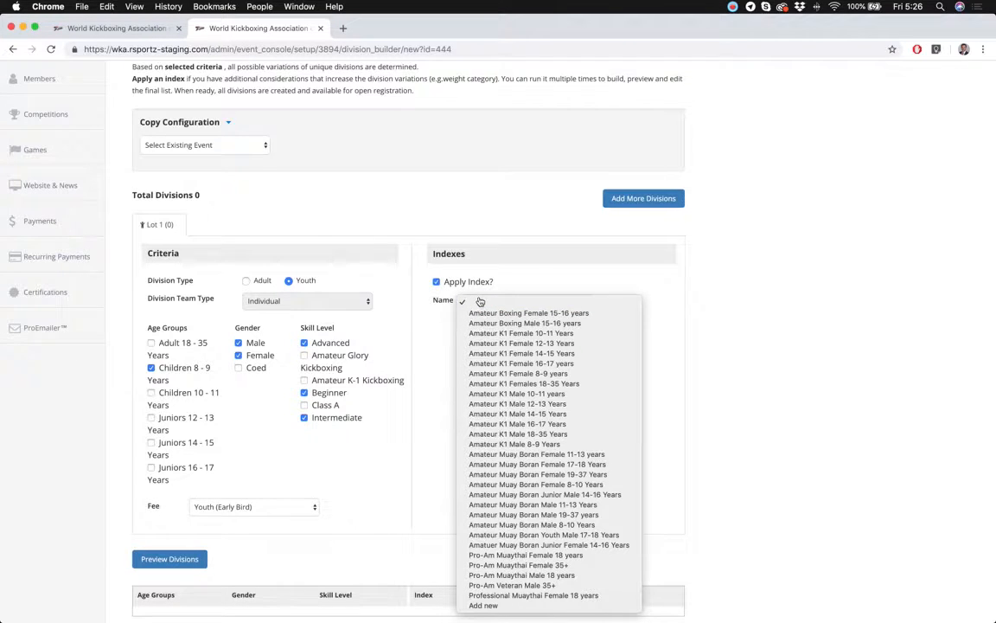
pyautogui.click(519, 372)
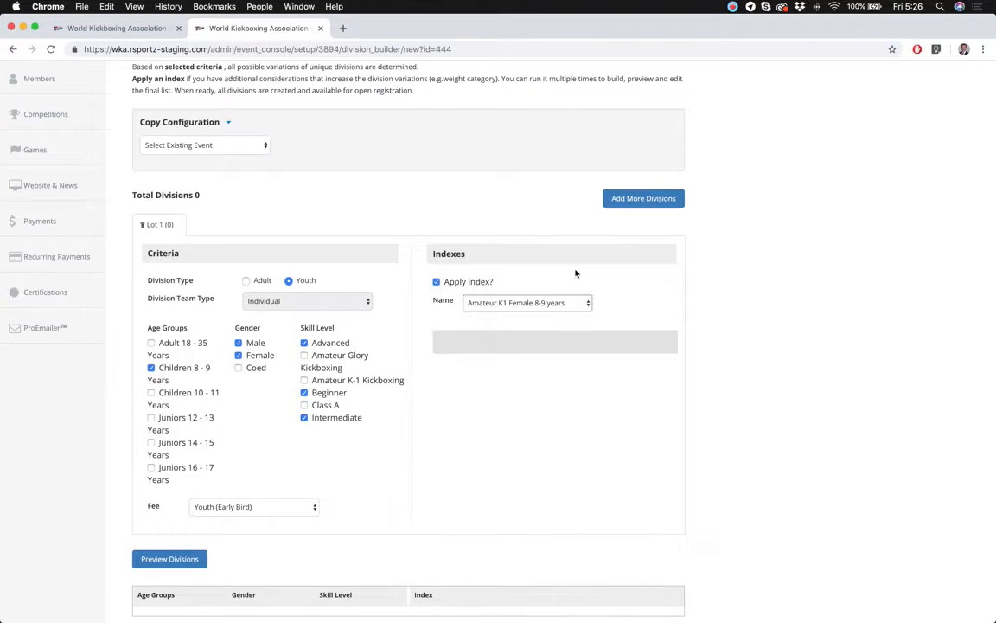
pyautogui.scroll(-3, 622, 522)
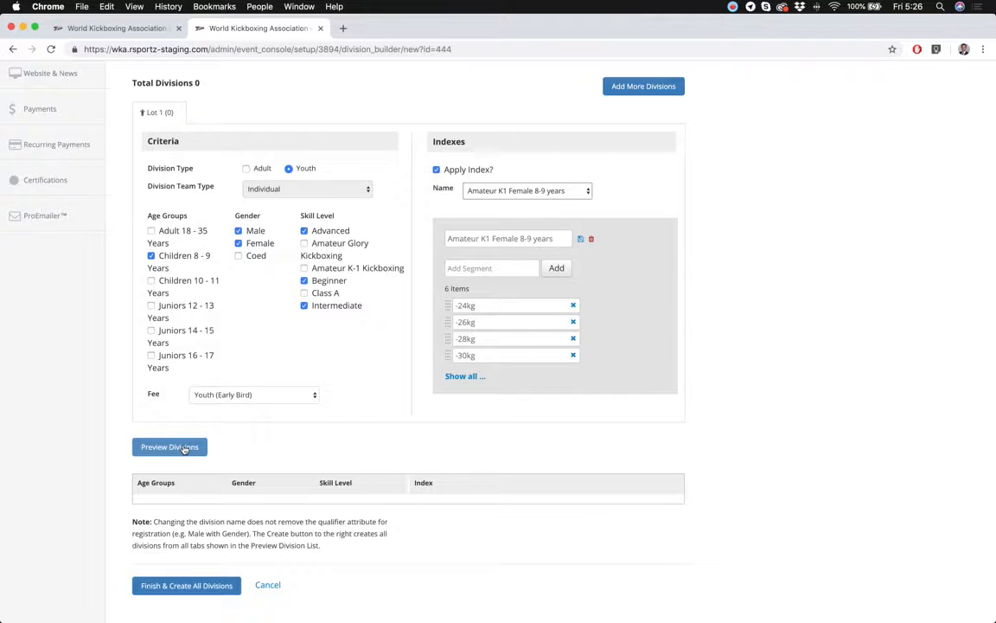
# Generate the division preview for Lot 1 and review the listed youth divisions.
pyautogui.click(183, 448)
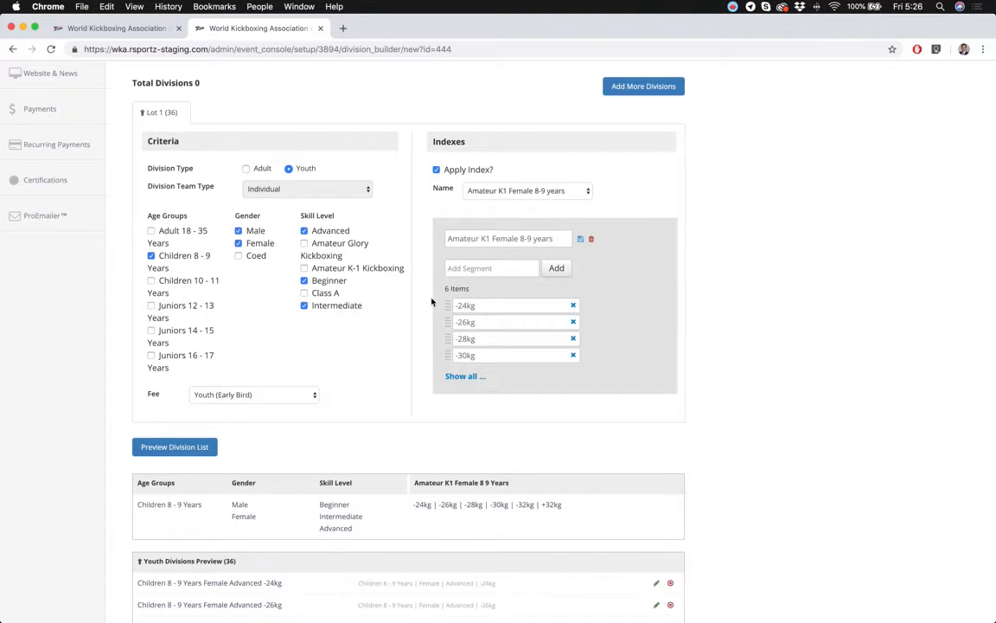
pyautogui.scroll(-3, 255, 469)
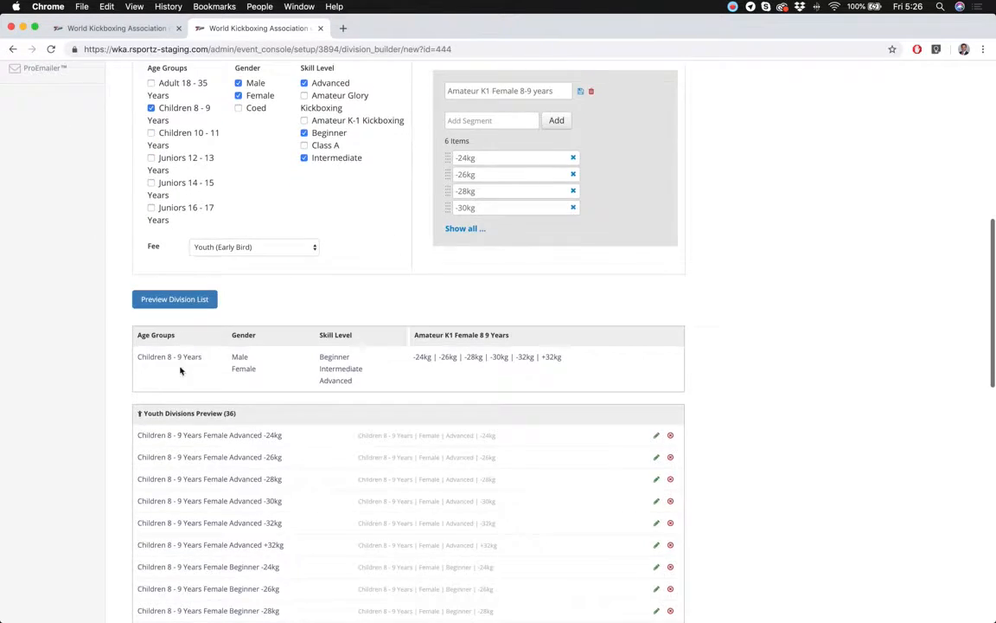
pyautogui.scroll(-3, 360, 397)
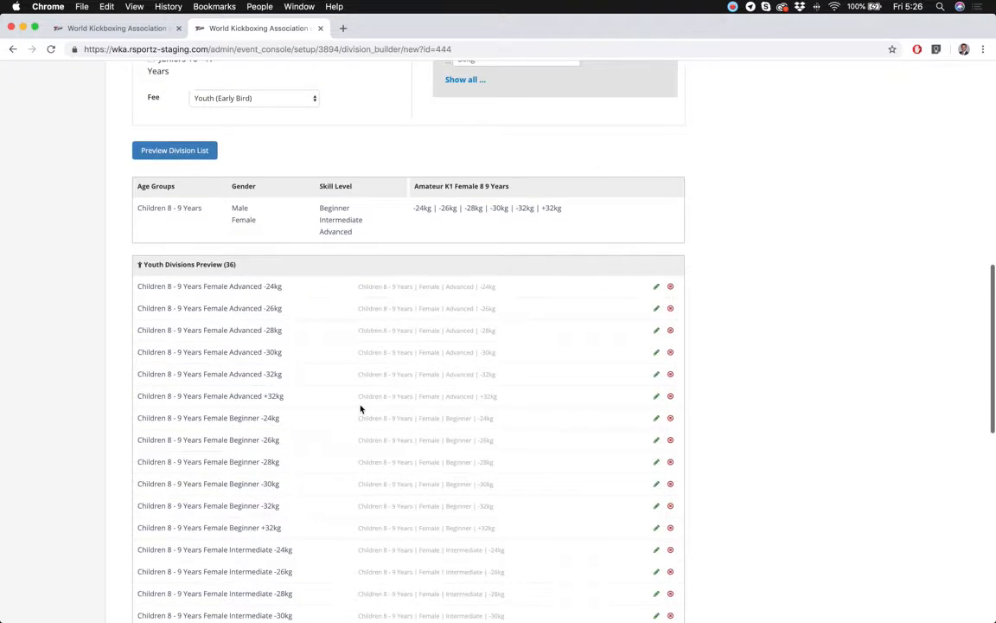
pyautogui.scroll(2, 362, 407)
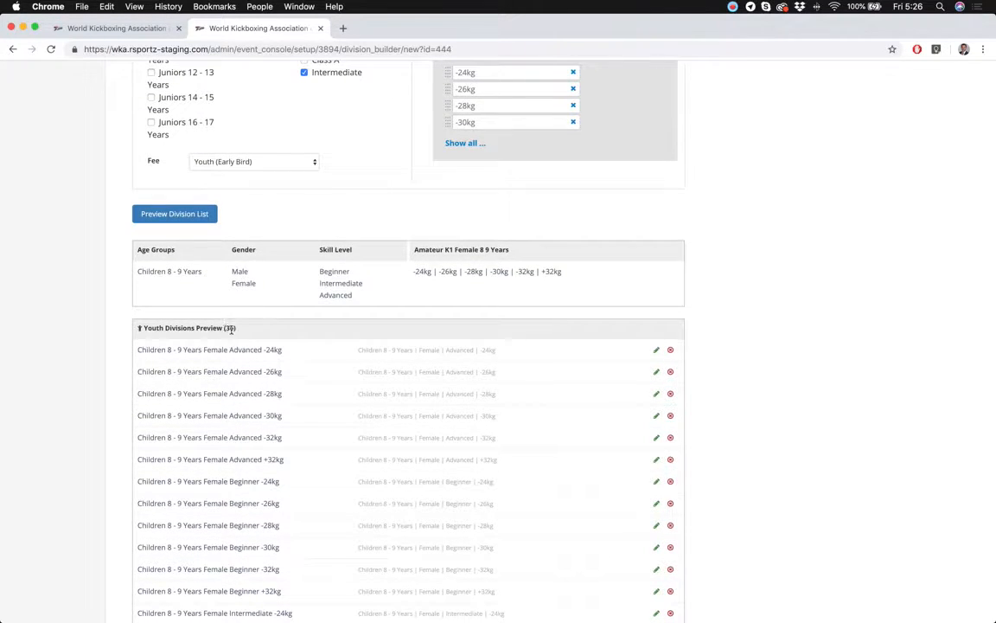
# Open the Children 8 - 9 Years Female Advanced -24kg division's name for editing in the preview and save it without changes.
pyautogui.scroll(-5, 382, 383)
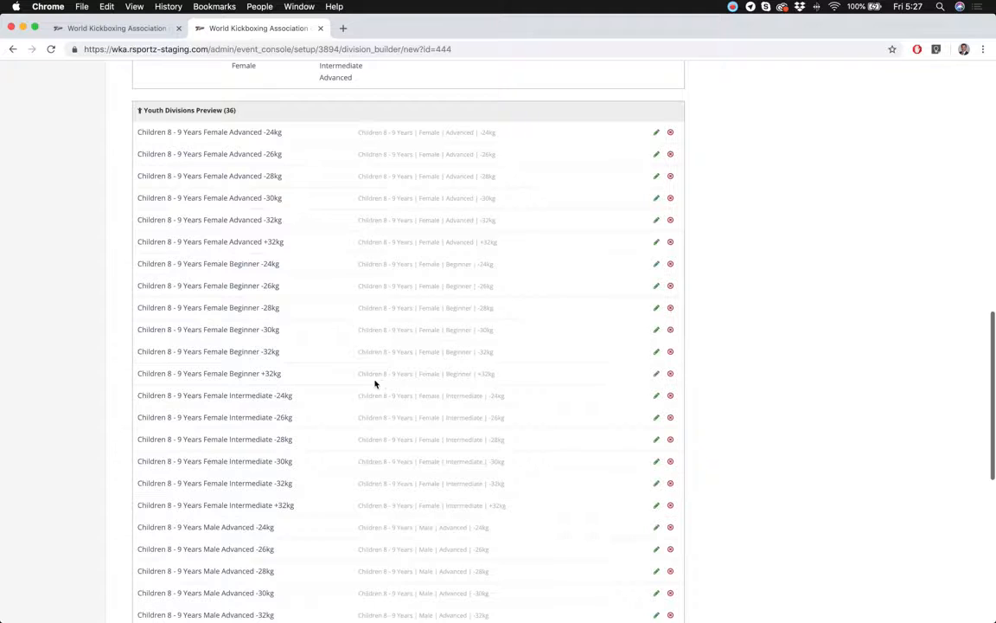
pyautogui.click(656, 132)
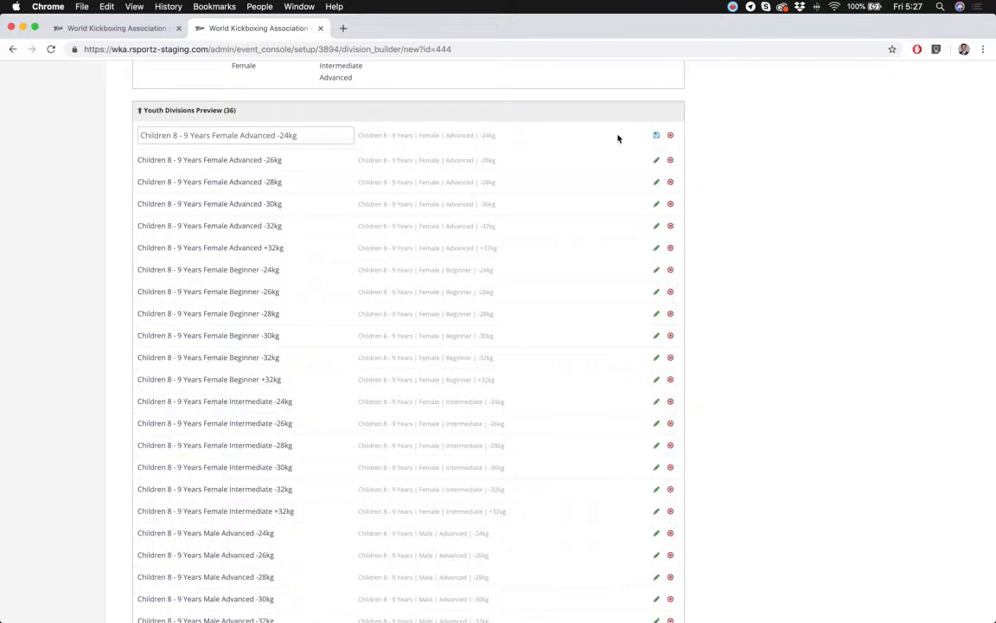
pyautogui.click(656, 136)
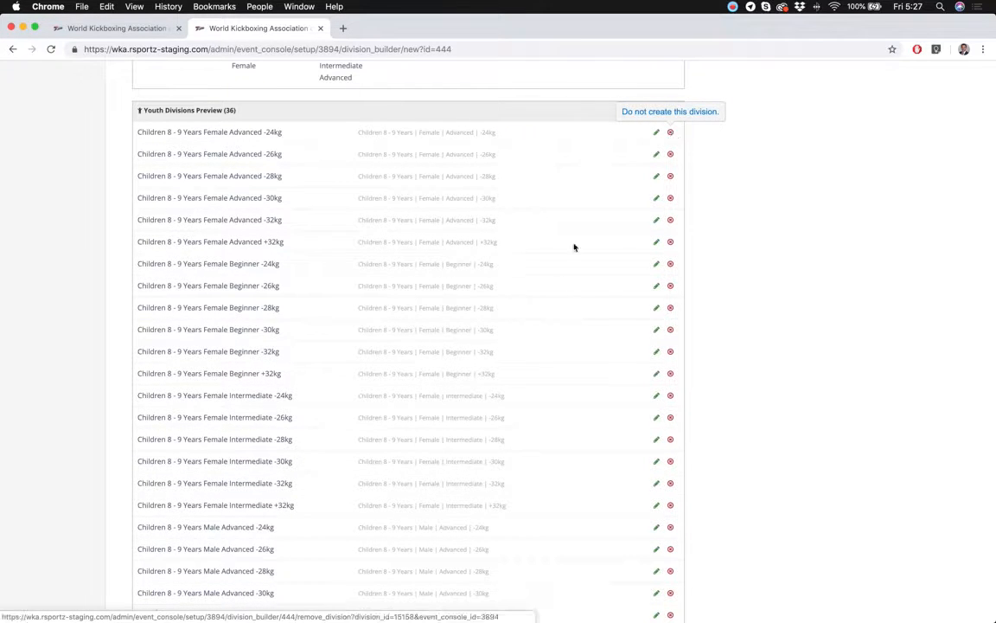
# Add another lot of divisions alongside Lot 1 and bring up its criteria.
pyautogui.scroll(4, 565, 325)
pyautogui.scroll(3, 565, 324)
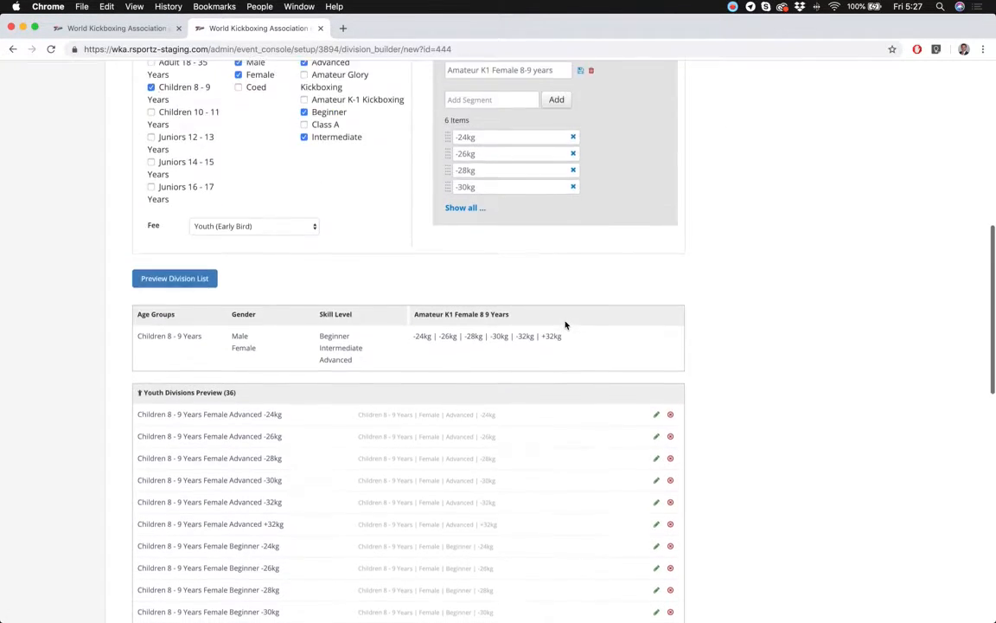
pyautogui.scroll(3, 377, 370)
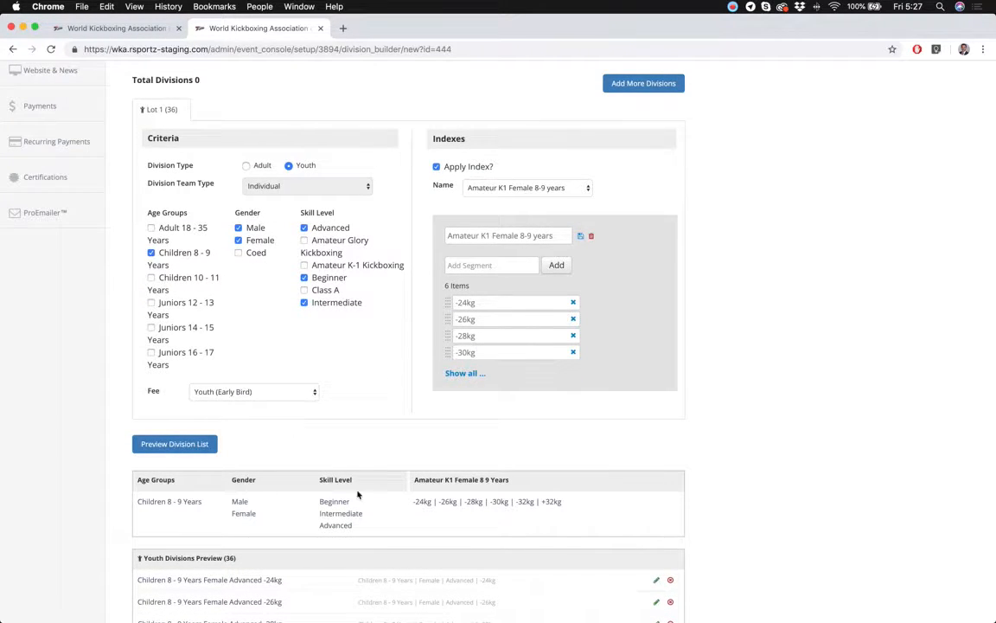
pyautogui.scroll(2, 419, 493)
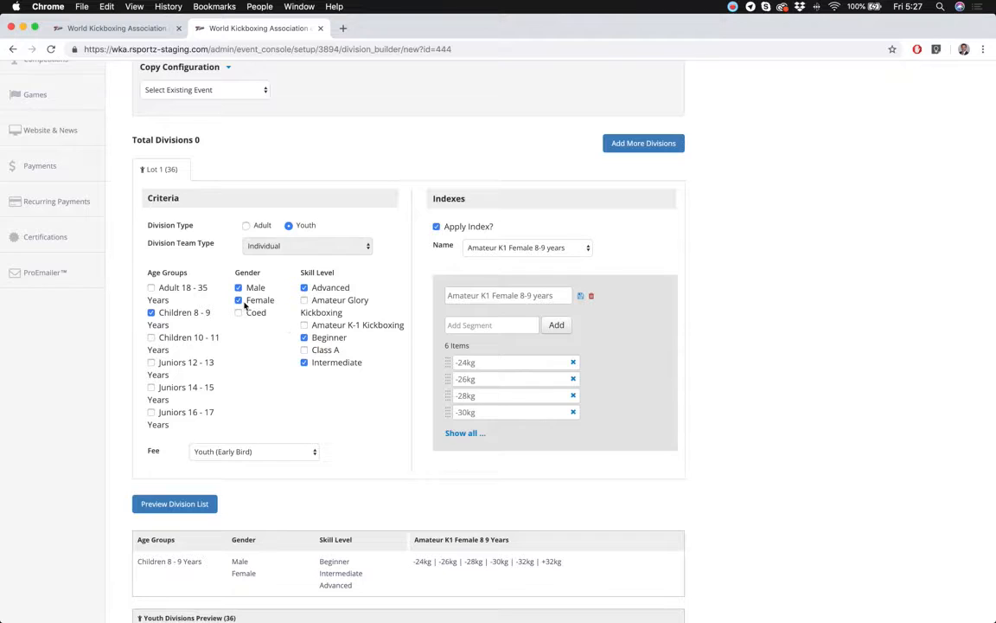
pyautogui.click(638, 144)
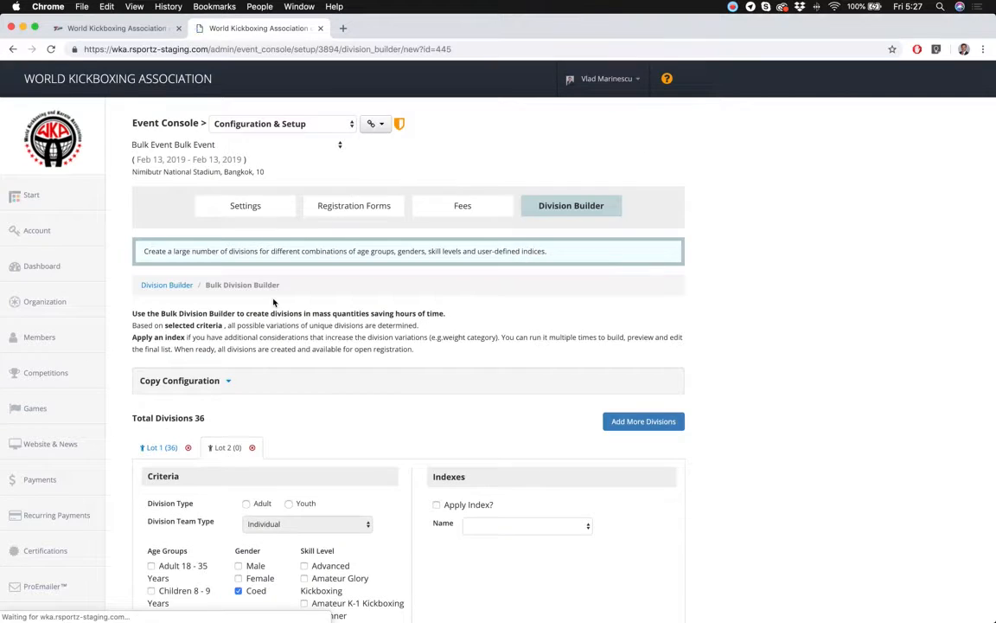
pyautogui.scroll(-5, 274, 300)
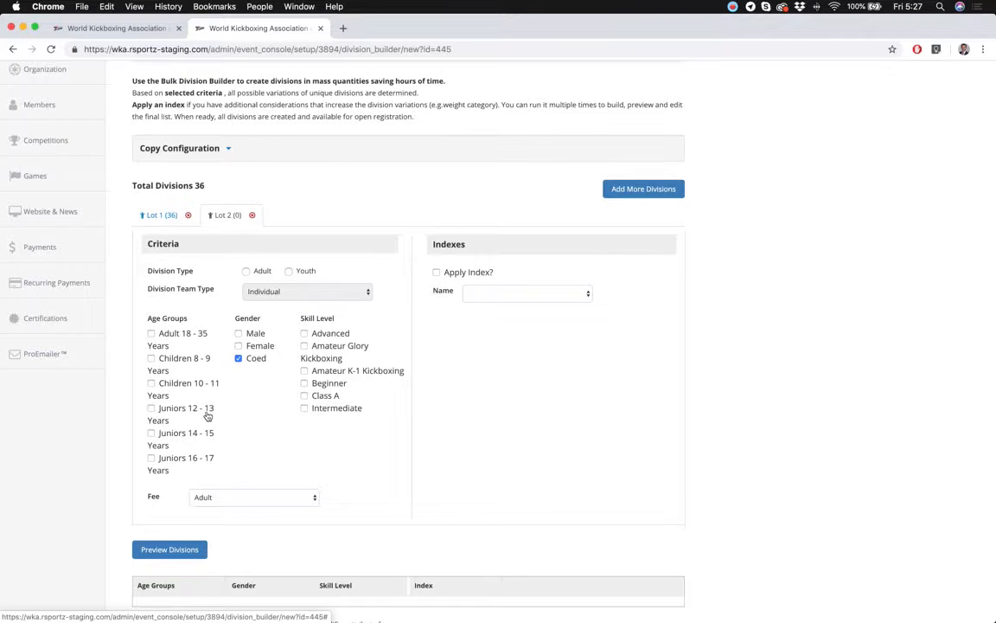
# Set Lot 2's age group to Adult 18 - 35 Years and its genders to Male and Female, excluding Coed.
pyautogui.click(151, 333)
pyautogui.click(239, 333)
pyautogui.click(238, 346)
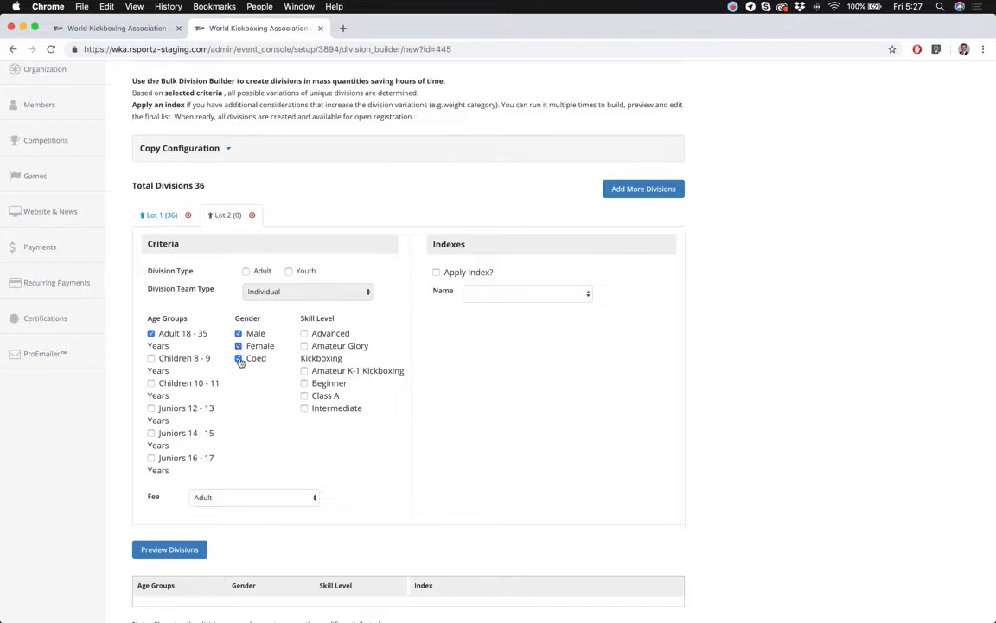
pyautogui.click(239, 358)
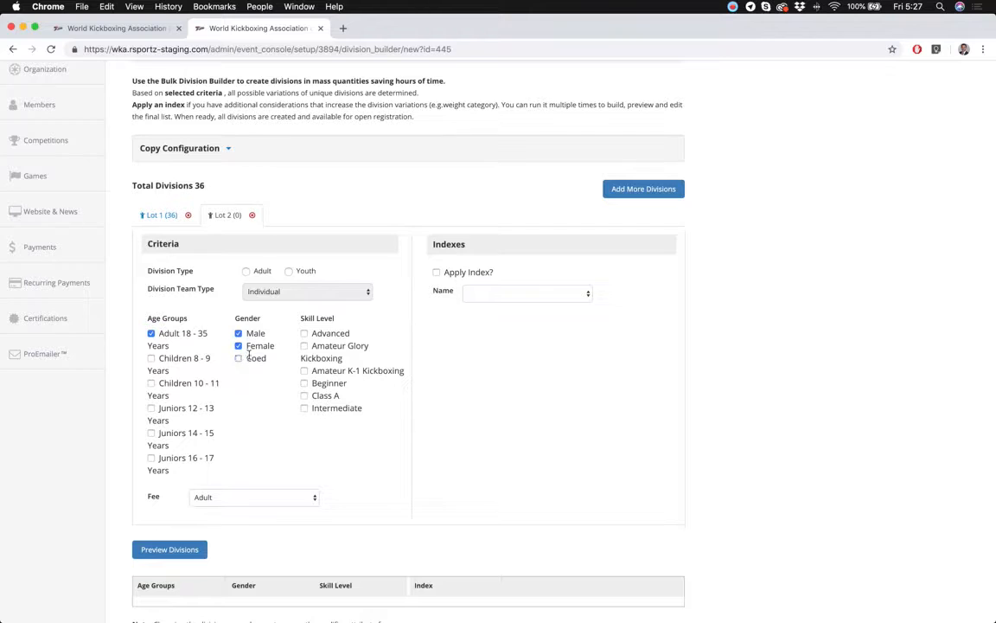
# Select the Beginner, Intermediate and Advanced skill levels for Lot 2 and set its division type to Adult.
pyautogui.click(304, 383)
pyautogui.click(304, 408)
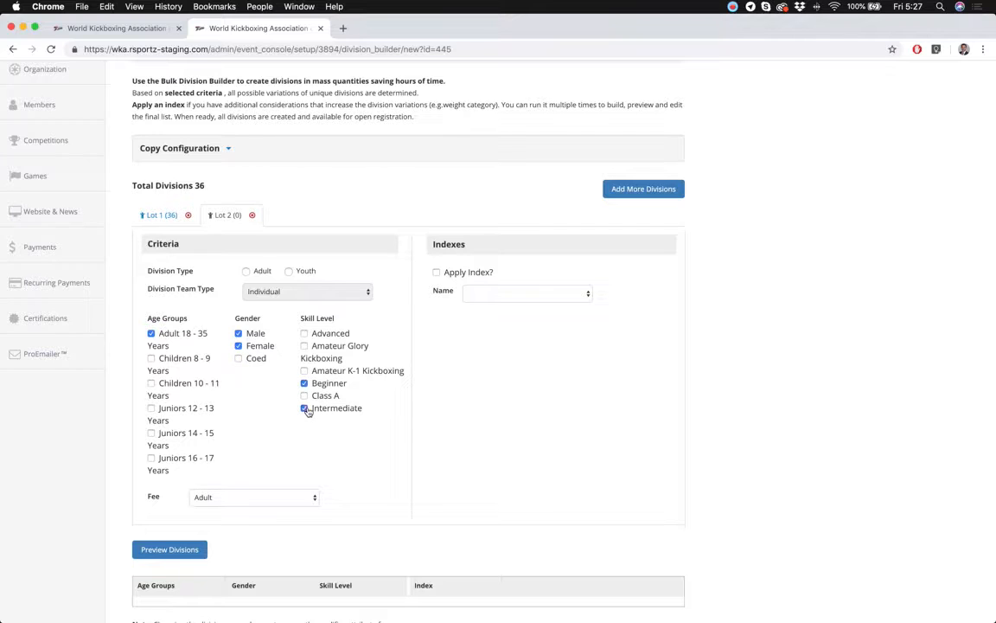
pyautogui.click(304, 334)
pyautogui.click(246, 271)
# Apply the Amateur K1 Male 18-35 Years index to Lot 2.
pyautogui.scroll(-1, 246, 363)
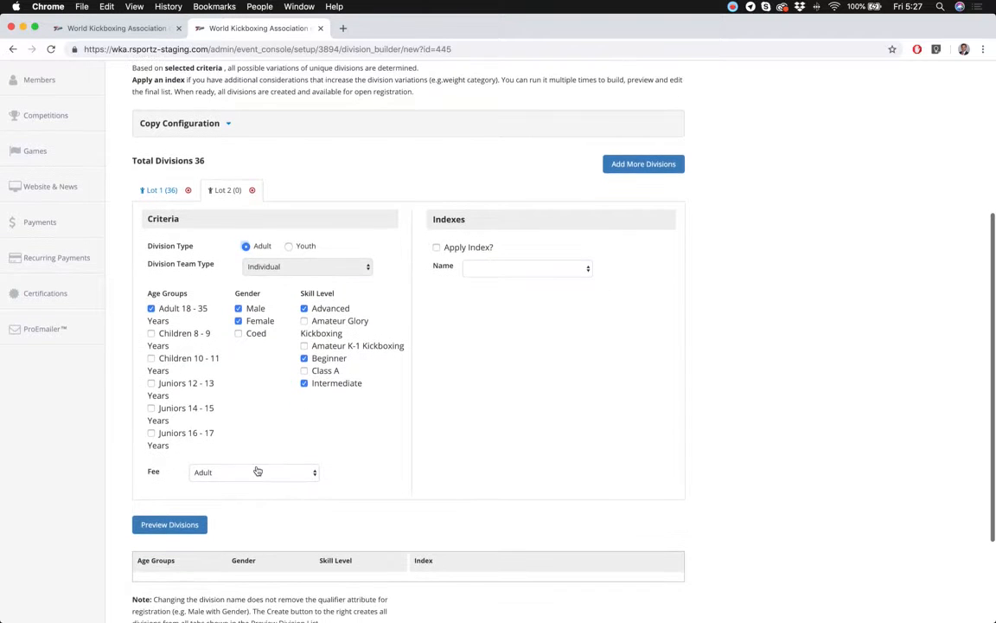
pyautogui.click(437, 249)
pyautogui.click(490, 270)
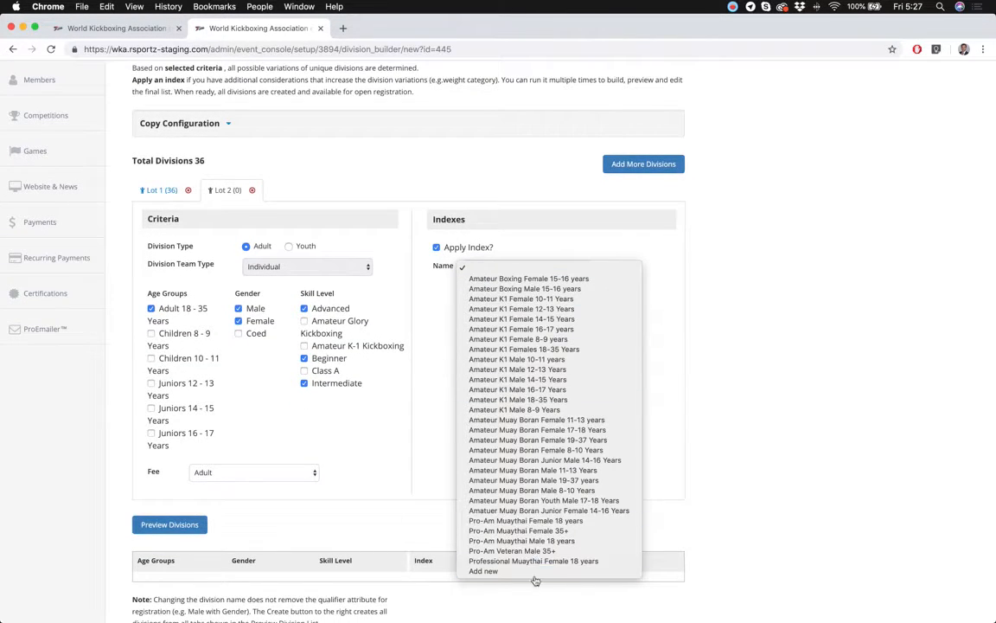
pyautogui.click(545, 399)
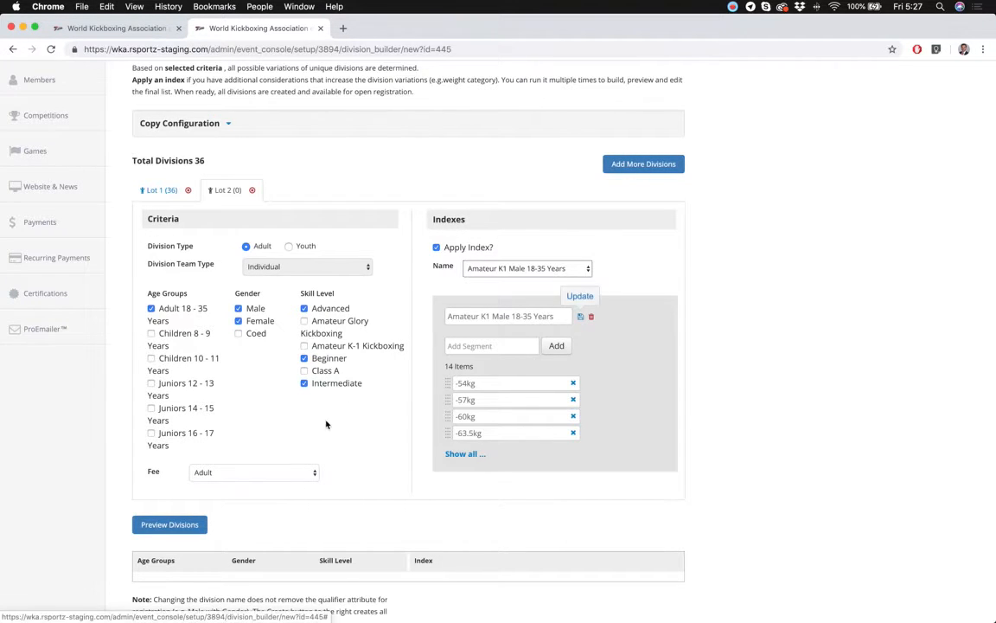
# Generate the division preview for Lot 2 and review the listed adult divisions and criteria.
pyautogui.click(176, 525)
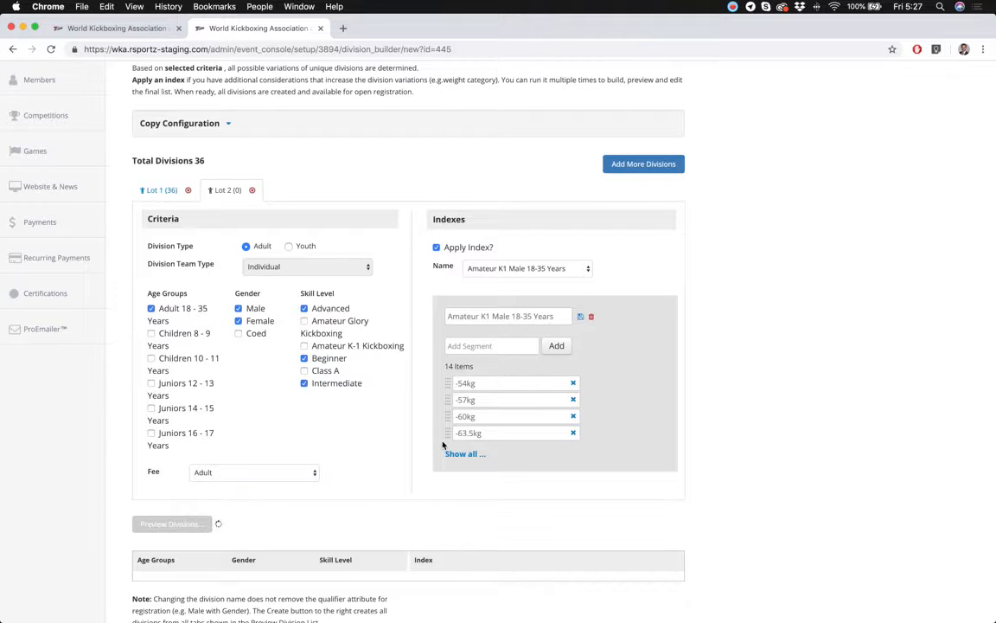
pyautogui.scroll(-3, 443, 445)
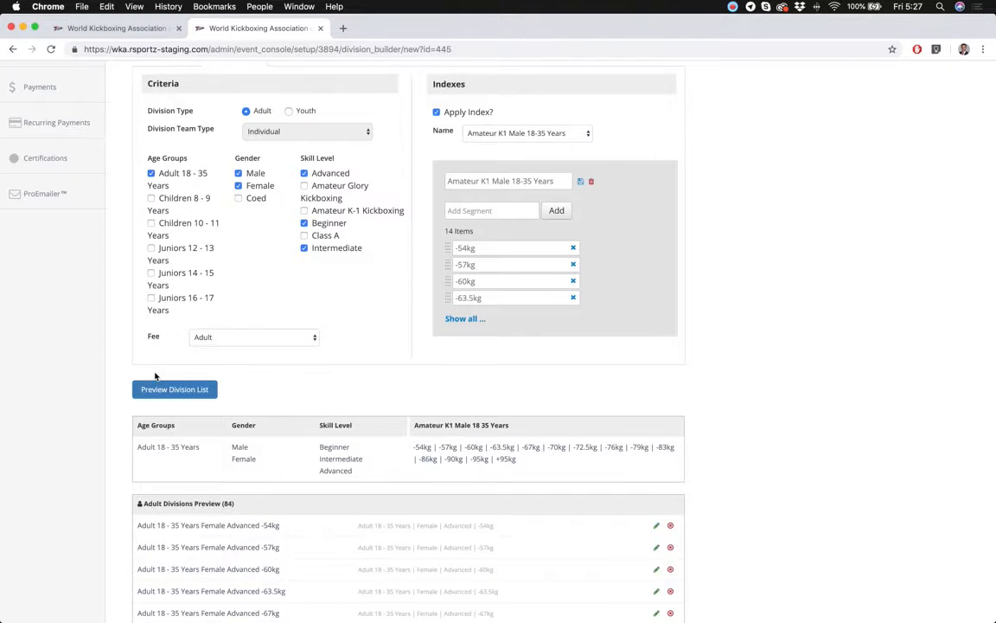
pyautogui.scroll(-4, 155, 375)
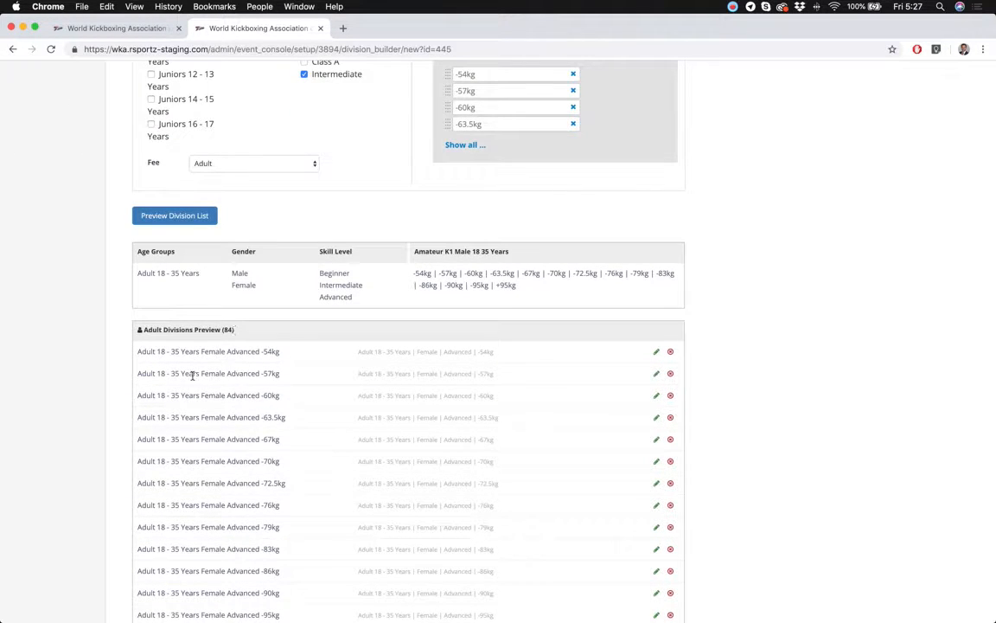
pyautogui.scroll(10, 314, 447)
pyautogui.scroll(-7, 314, 444)
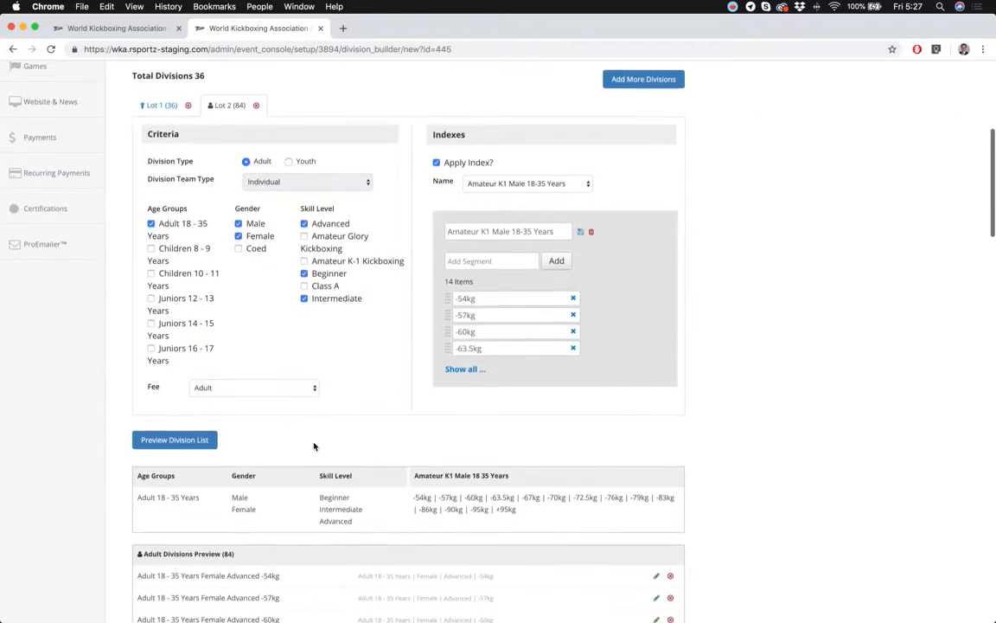
pyautogui.scroll(2, 304, 285)
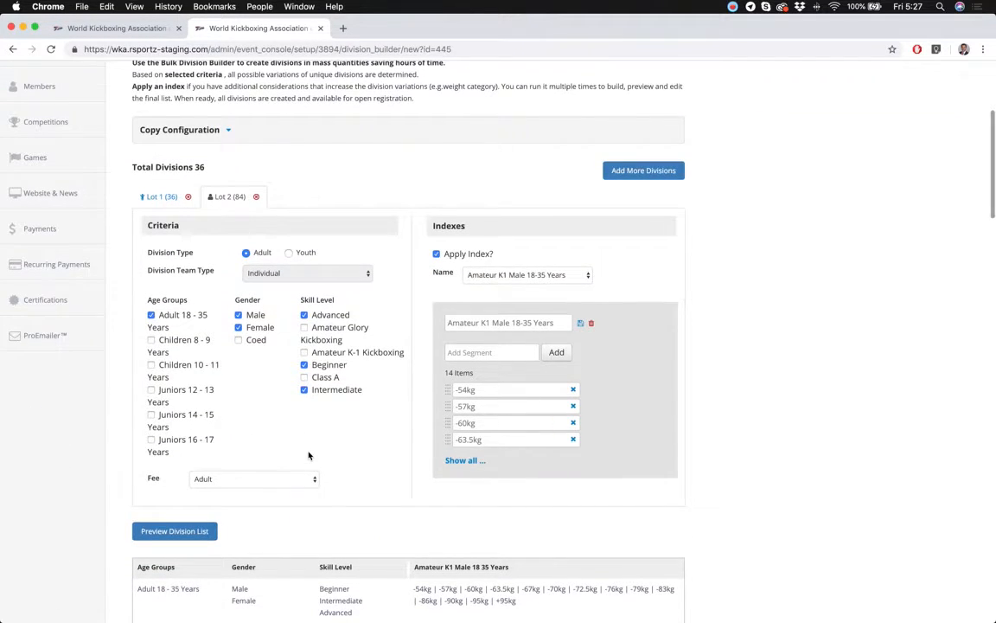
pyautogui.scroll(-1, 599, 291)
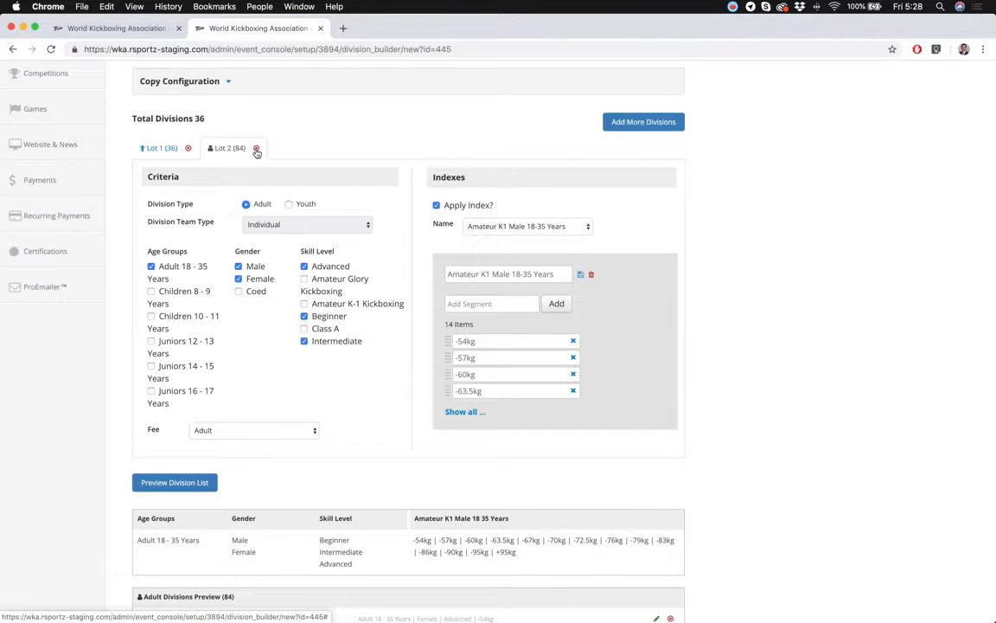
# Start creating the divisions from all lots, choosing to configure the memberships first.
pyautogui.scroll(-20, 347, 406)
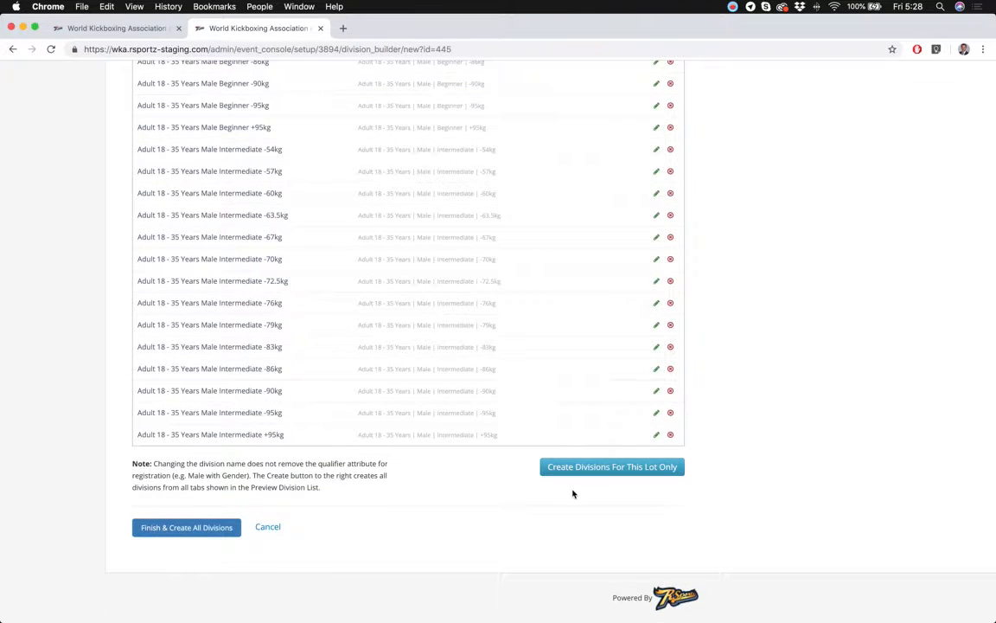
pyautogui.click(191, 528)
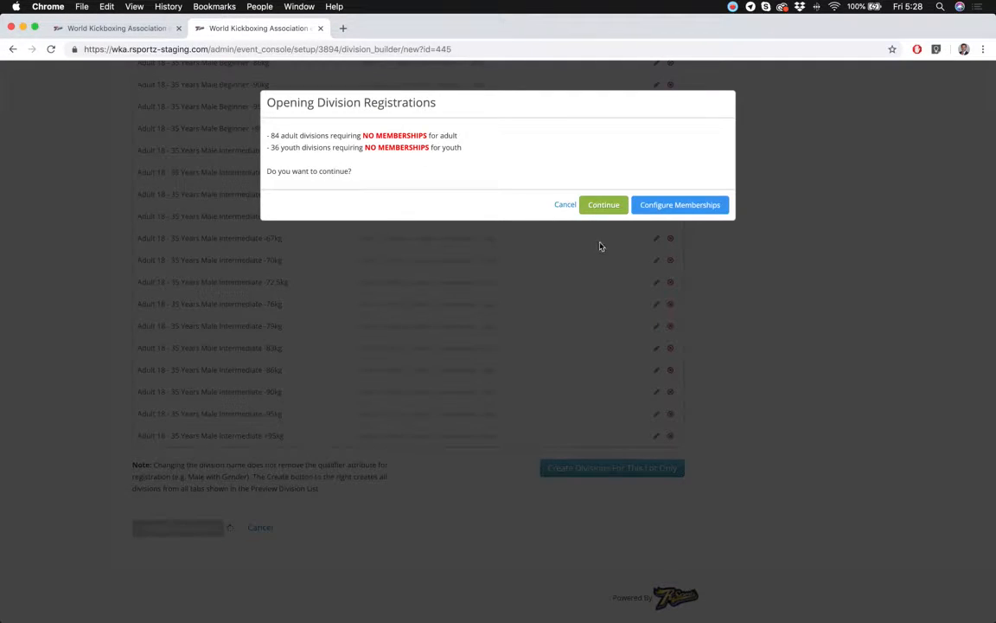
pyautogui.click(677, 205)
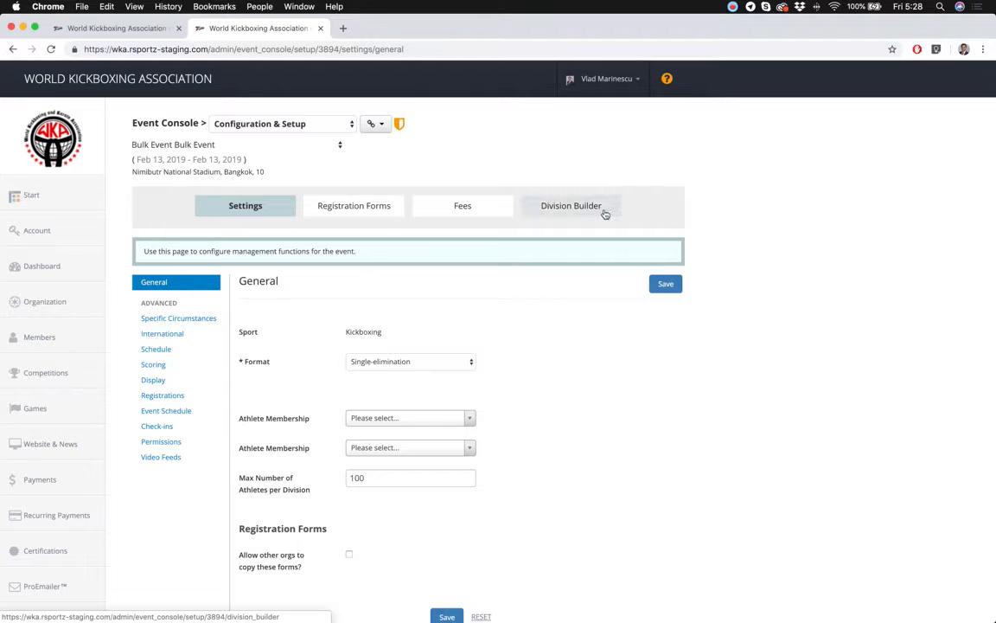
# Set the event's athlete memberships to Adult Membership (WKA) and Youth Membership (WKA), and save the general settings.
pyautogui.scroll(-3, 396, 422)
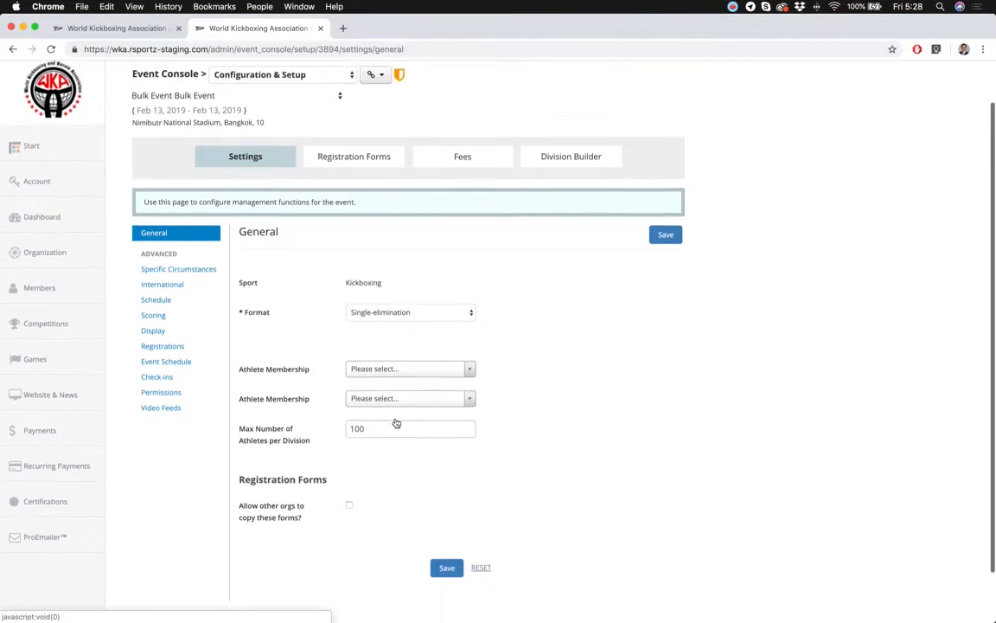
pyautogui.click(383, 312)
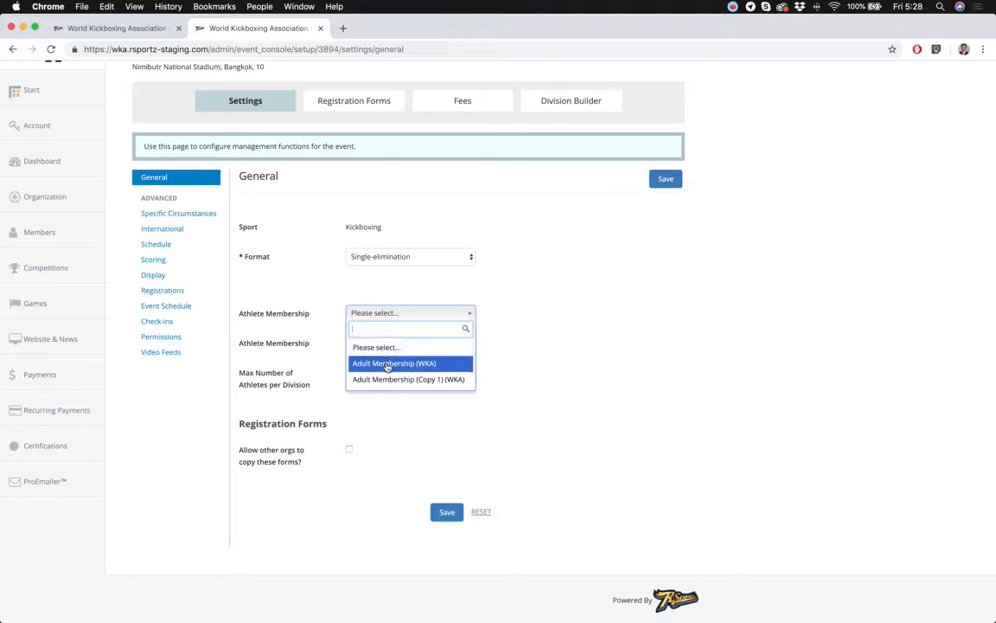
pyautogui.click(388, 364)
pyautogui.click(385, 343)
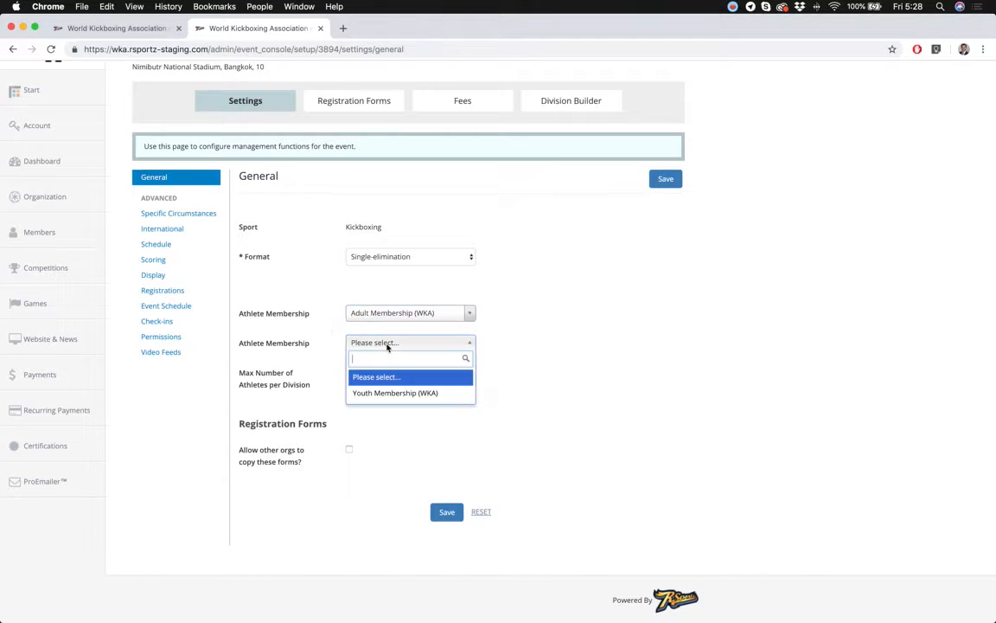
pyautogui.click(396, 393)
pyautogui.click(446, 512)
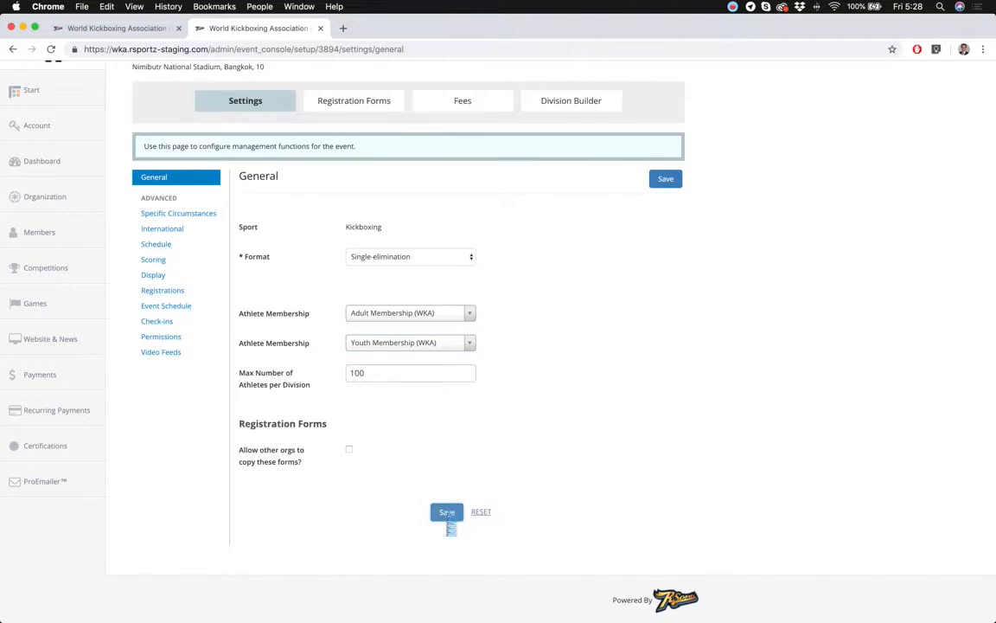
# Return to the Bulk Division Builder with the prepared lots and go to its creation options.
pyautogui.click(566, 225)
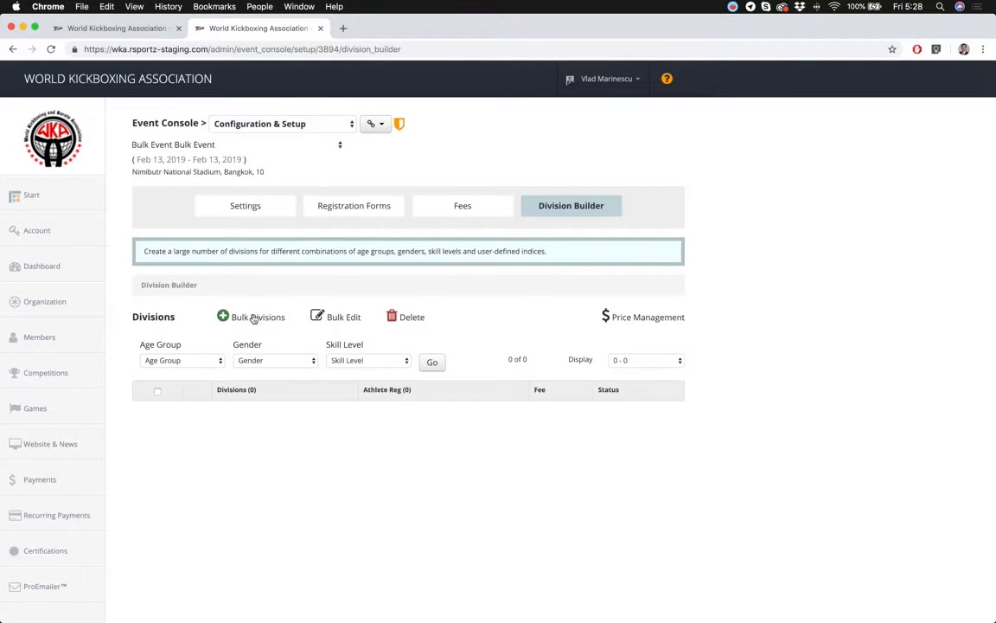
pyautogui.click(252, 322)
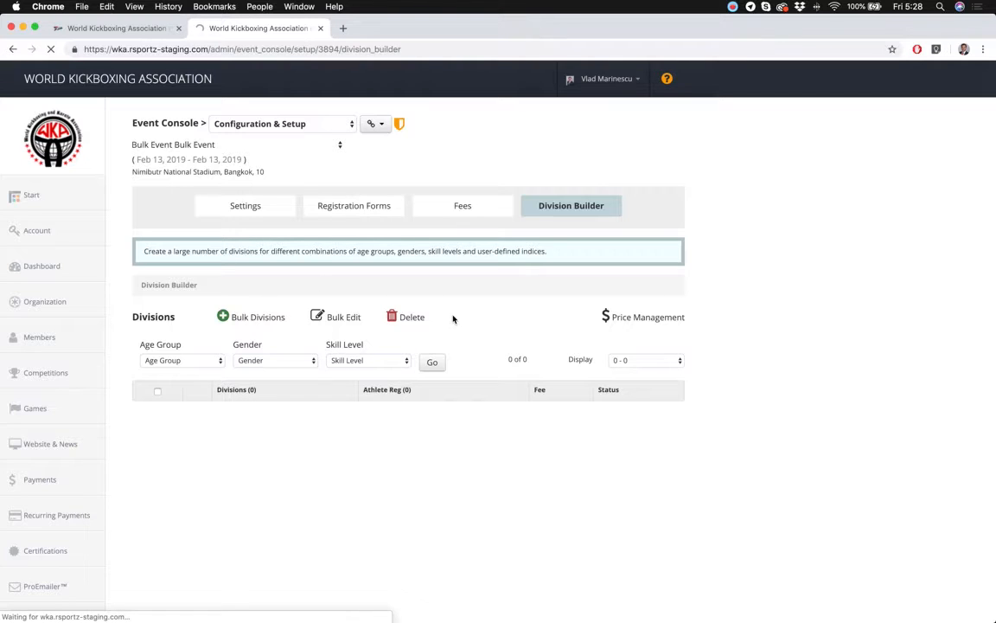
pyautogui.scroll(-10, 400, 289)
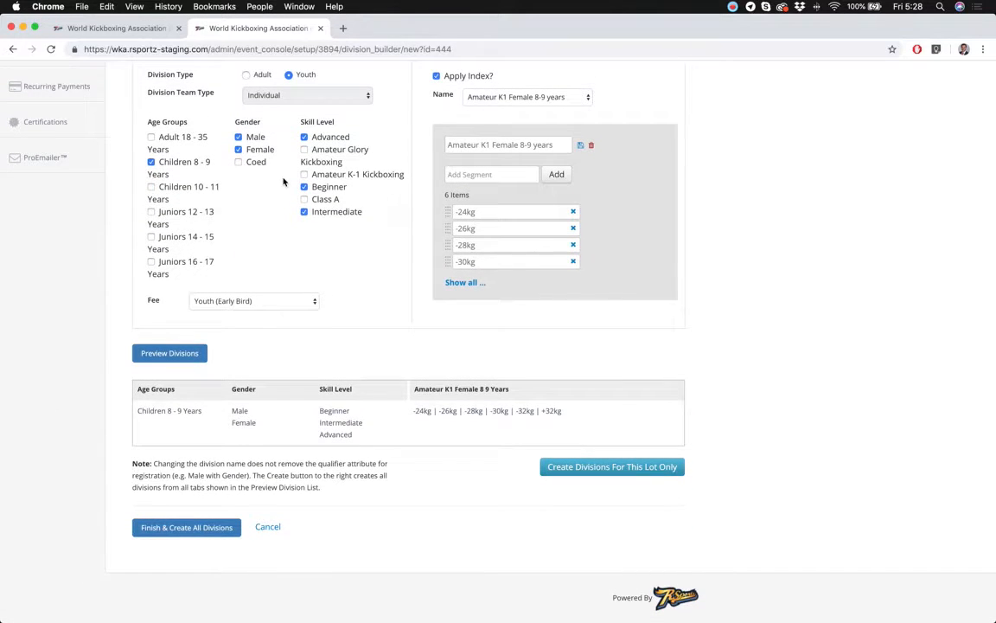
# Create the divisions from all lots and accept the adult and youth membership requirements.
pyautogui.click(184, 527)
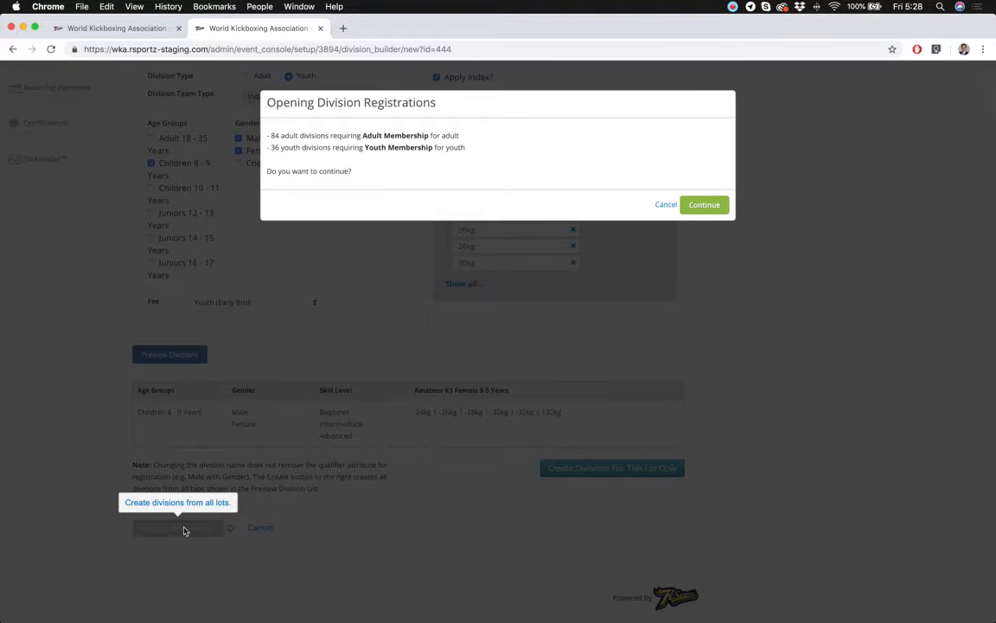
pyautogui.click(684, 207)
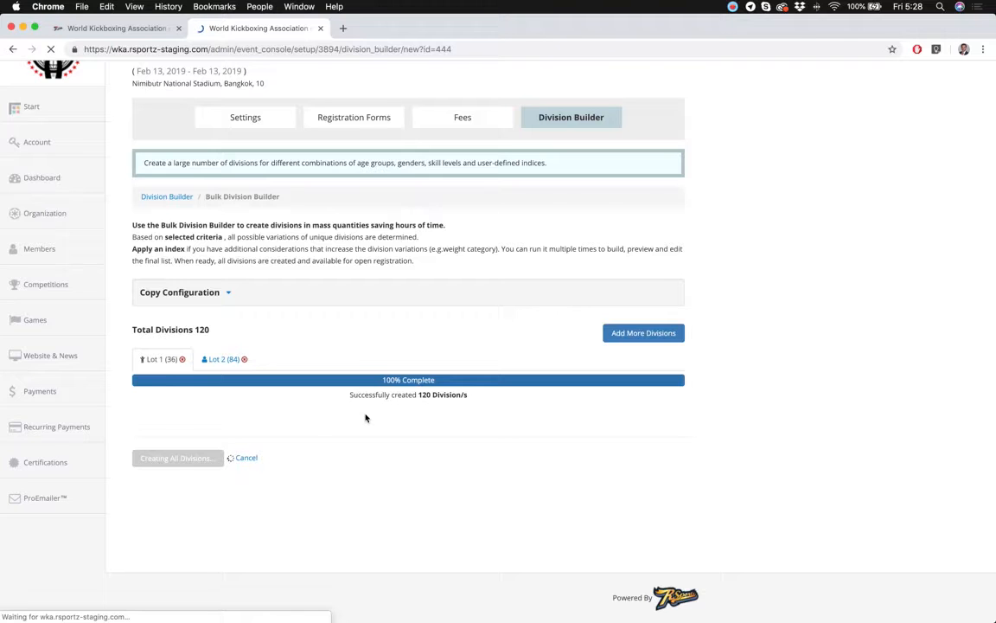
pyautogui.scroll(2, 365, 417)
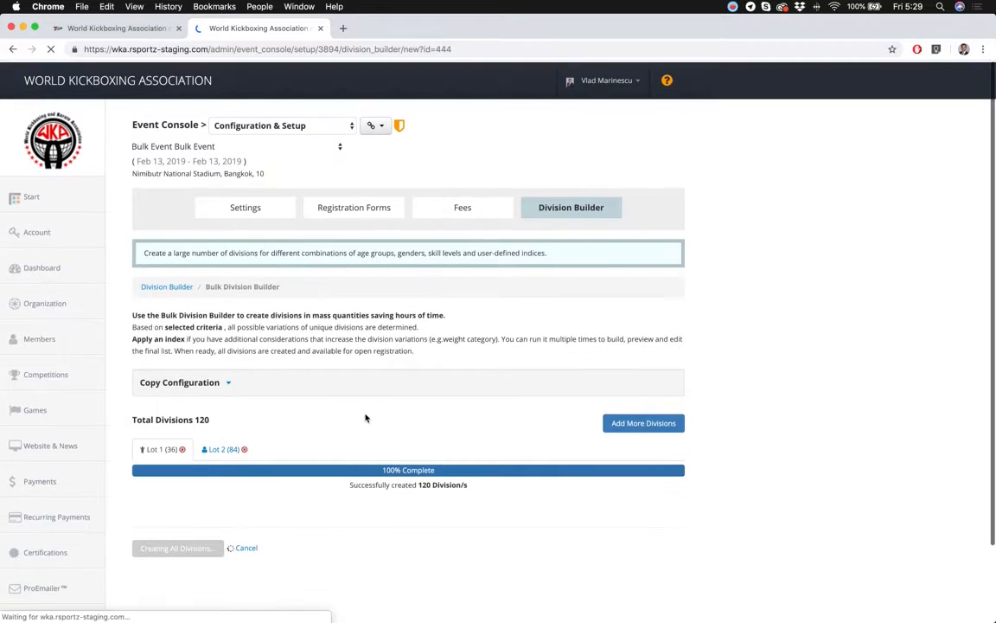
# Leave the division builder for the organization's Competitions section.
pyautogui.click(42, 373)
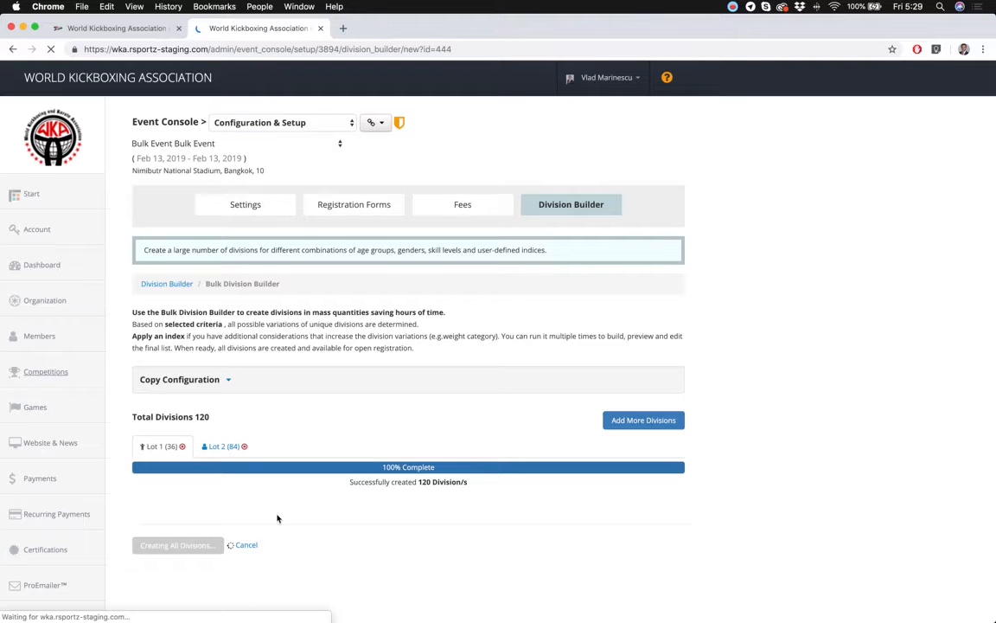
pyautogui.click(47, 371)
pyautogui.click(54, 375)
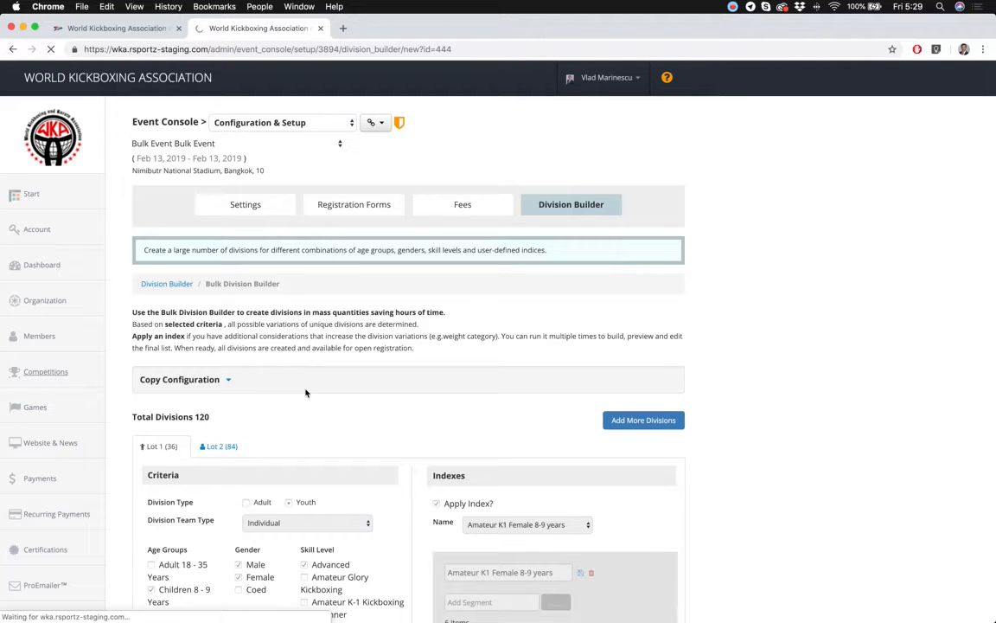
# Expand the Bulk Event tournament in the competitions list and open registration for all its planning-stage divisions, accepting the membership requirements.
pyautogui.scroll(-2, 305, 391)
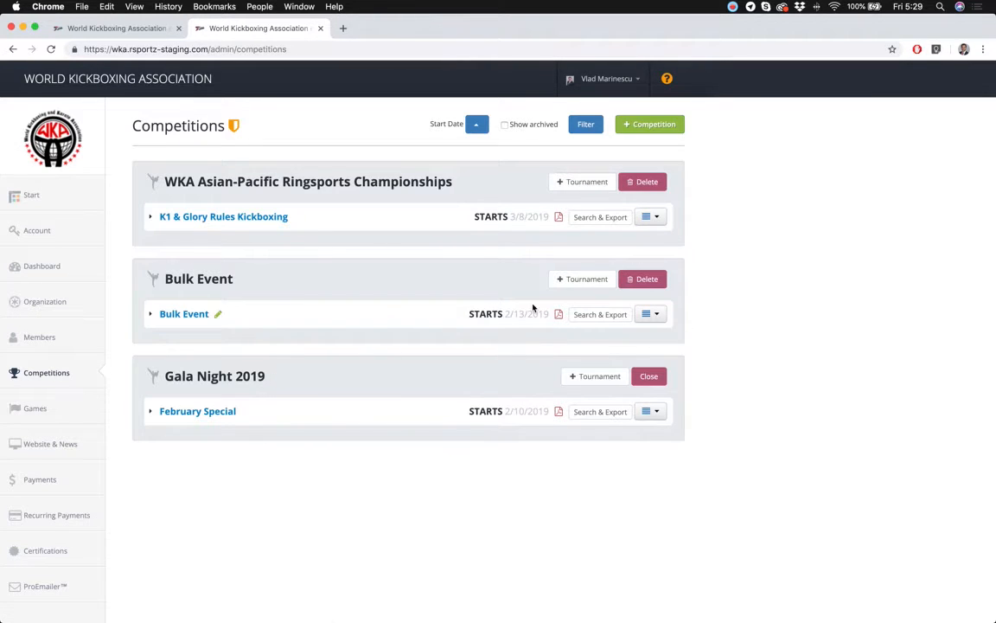
pyautogui.click(180, 318)
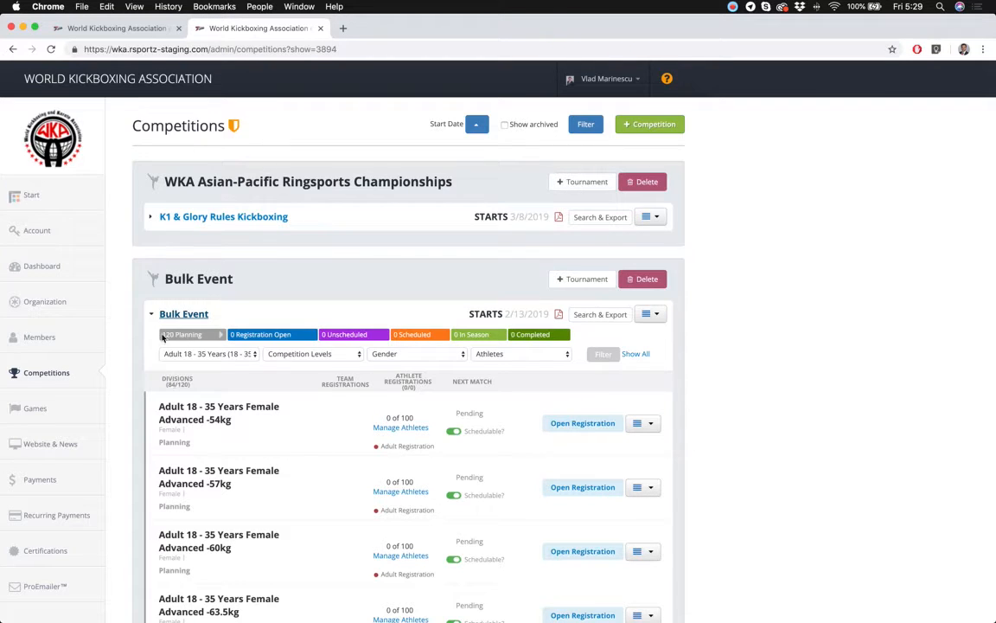
pyautogui.scroll(-5, 192, 428)
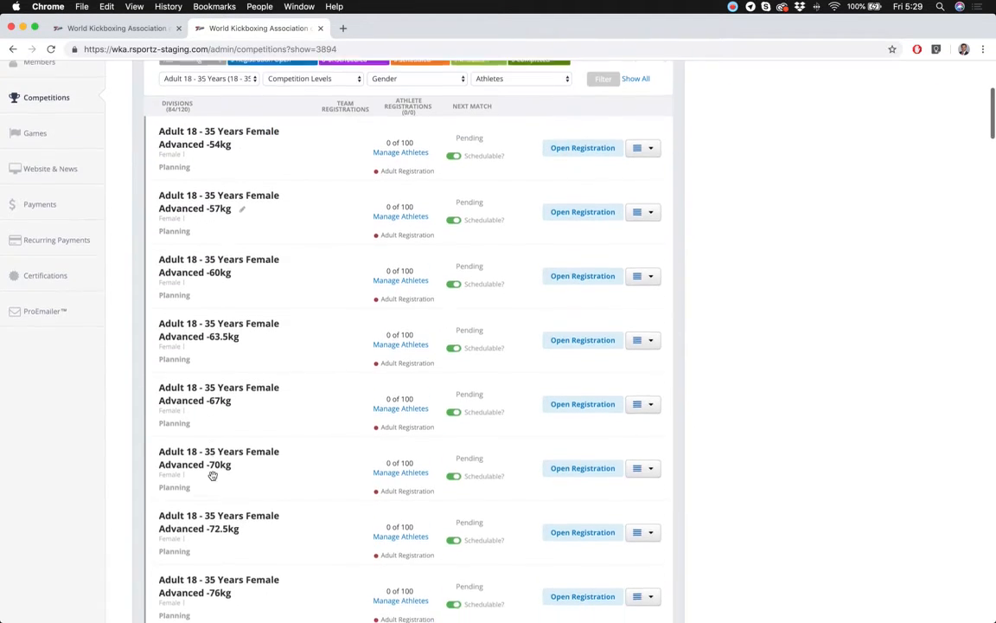
pyautogui.scroll(4, 239, 513)
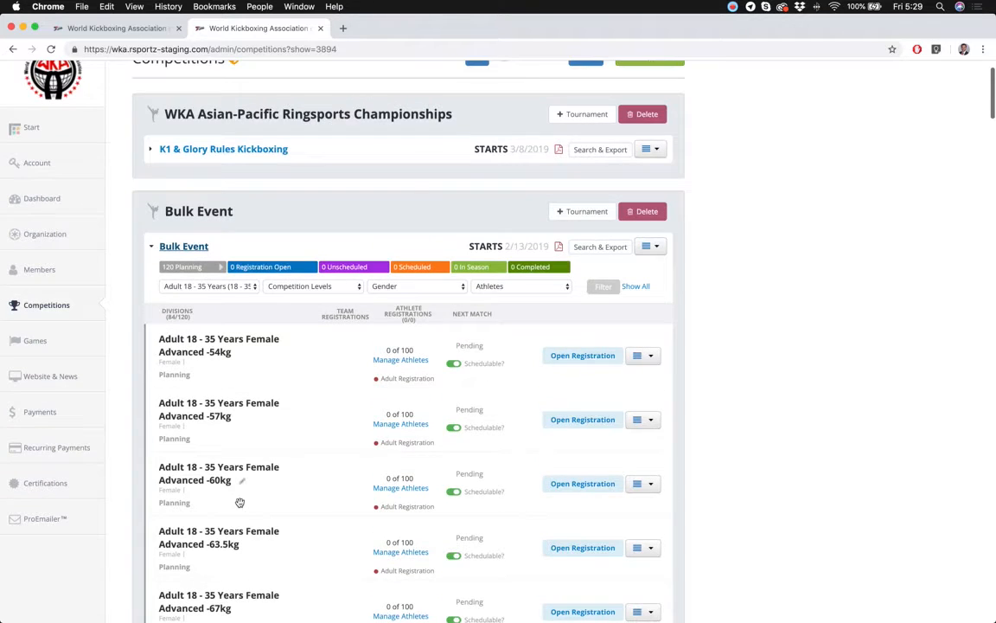
pyautogui.click(222, 268)
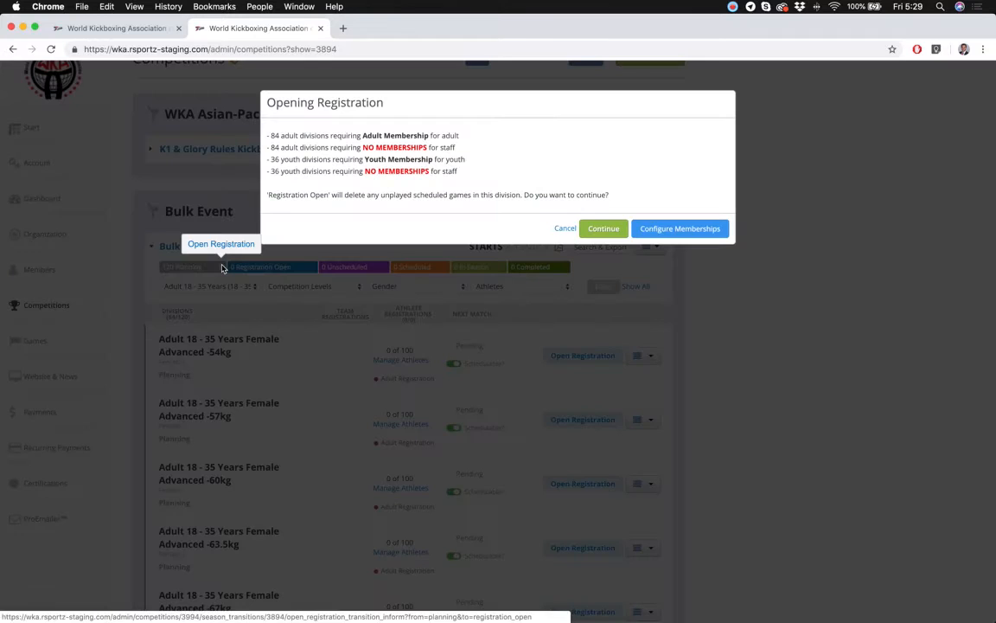
pyautogui.click(609, 230)
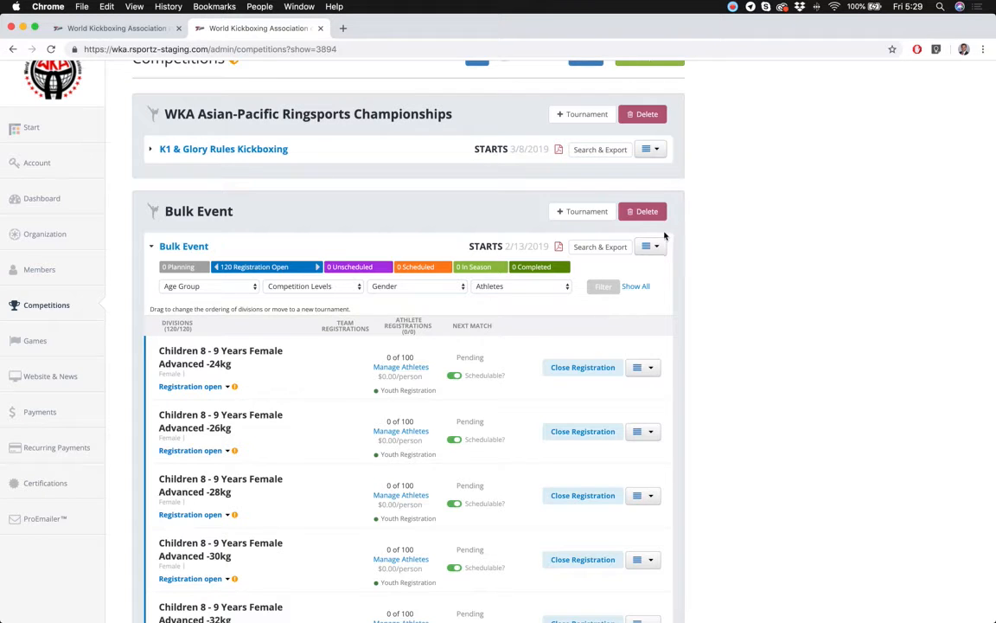
# Open the public event page of the Bulk Event tournament and go to its list of divisions.
pyautogui.click(653, 246)
pyautogui.click(691, 372)
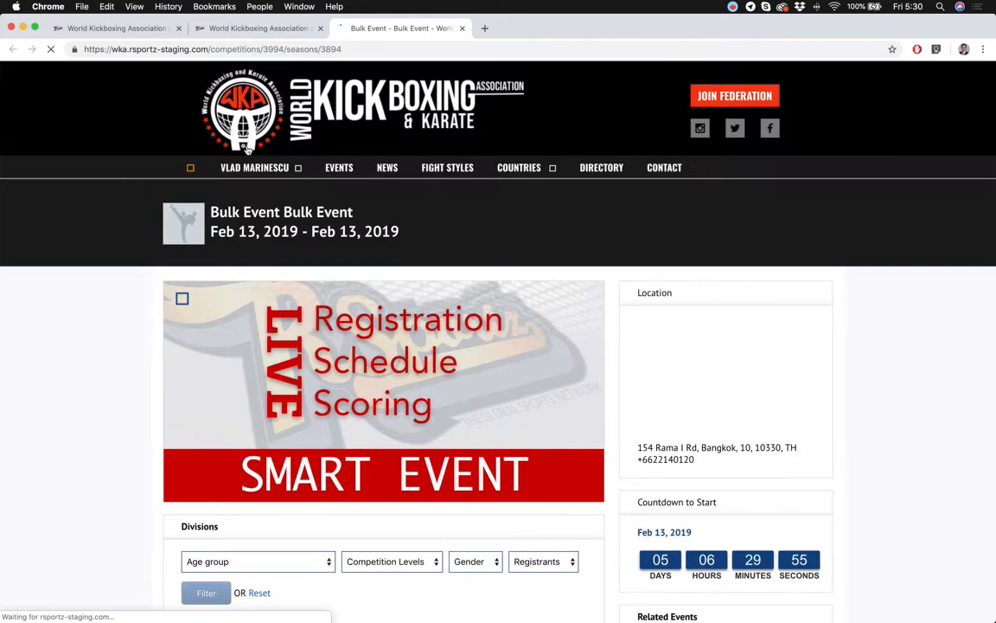
pyautogui.scroll(-3, 396, 289)
pyautogui.scroll(-5, 396, 289)
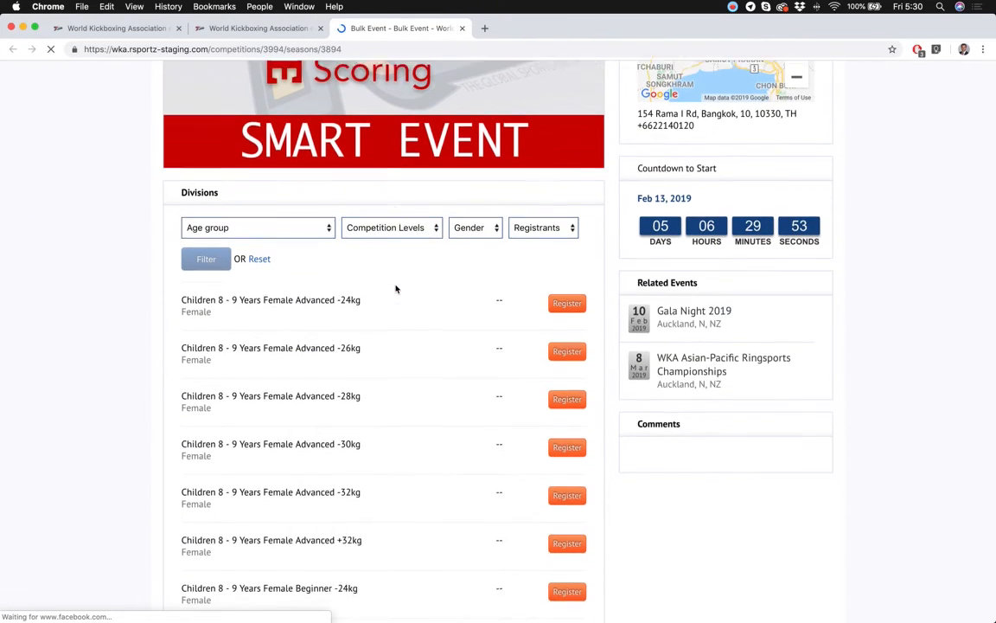
# Filter the public divisions by Adult 18 - 35 Years, Advanced level and Male gender, and look through the matching divisions.
pyautogui.click(270, 216)
pyautogui.click(270, 219)
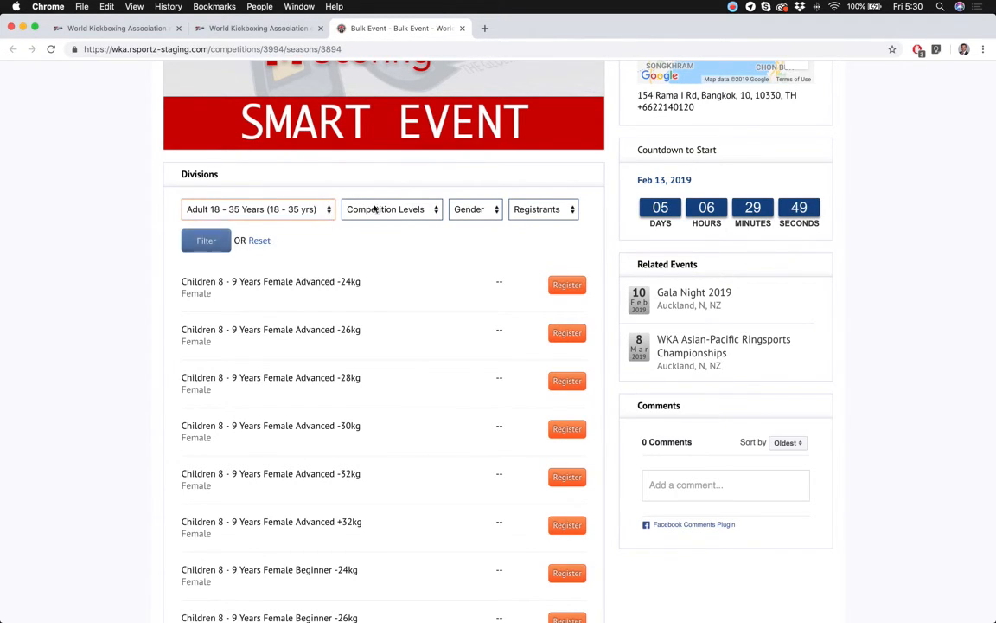
pyautogui.click(384, 209)
pyautogui.click(366, 220)
pyautogui.click(475, 210)
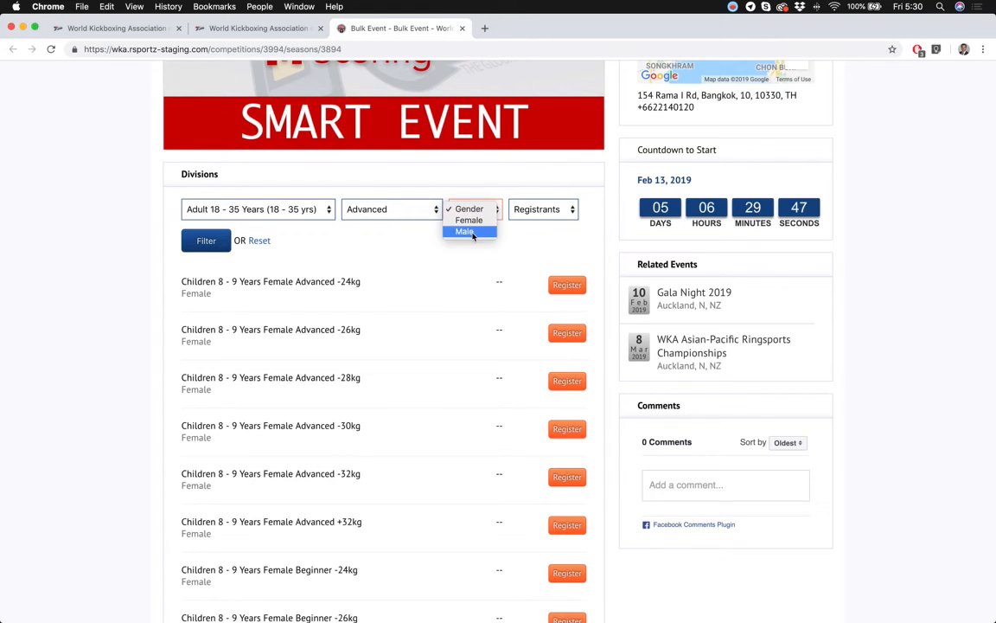
pyautogui.click(465, 230)
pyautogui.click(213, 243)
pyautogui.scroll(-10, 373, 349)
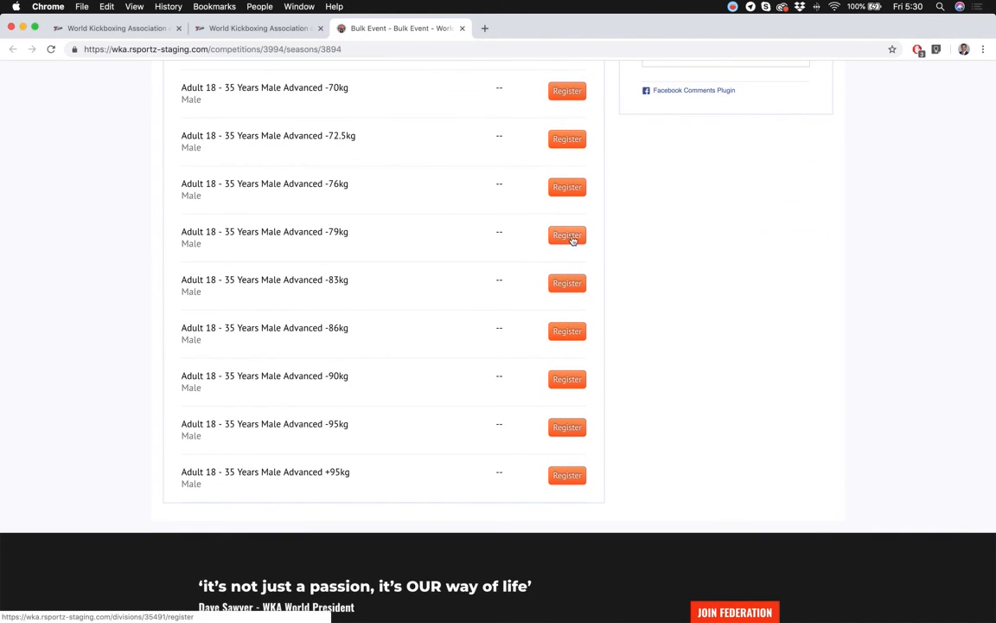
pyautogui.scroll(10, 571, 239)
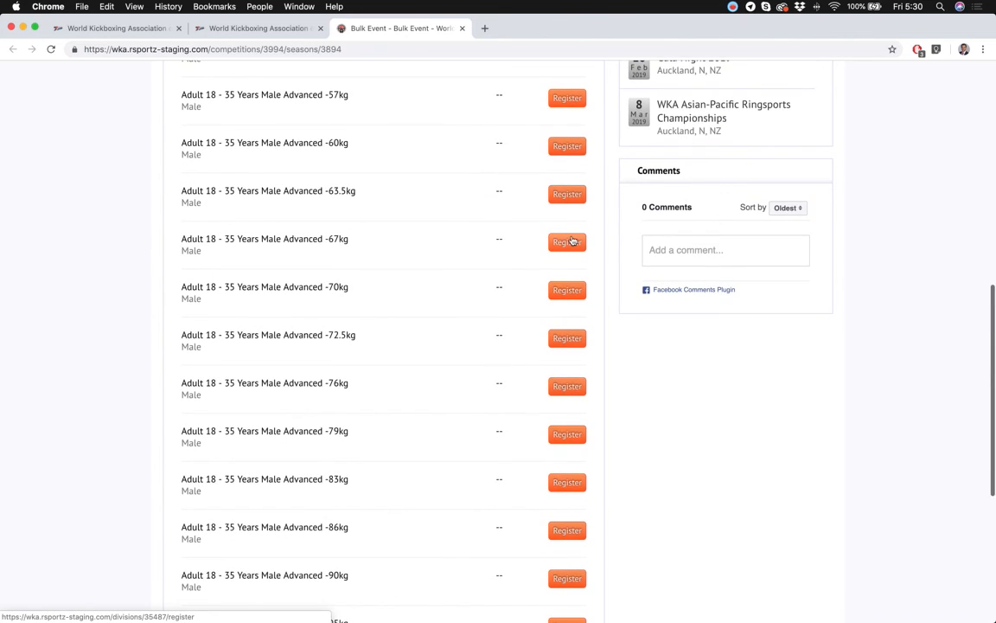